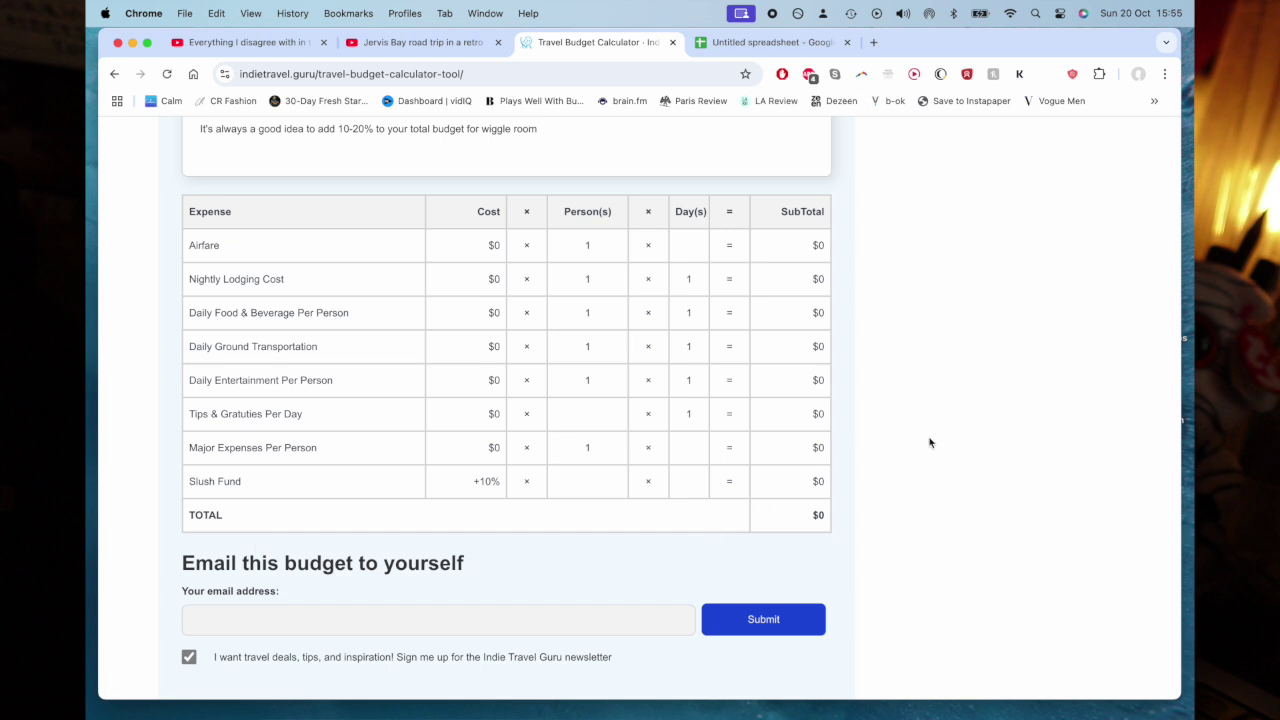
pyautogui.click(741, 14)
pyautogui.click(741, 14)
pyautogui.press('super+shift+5')
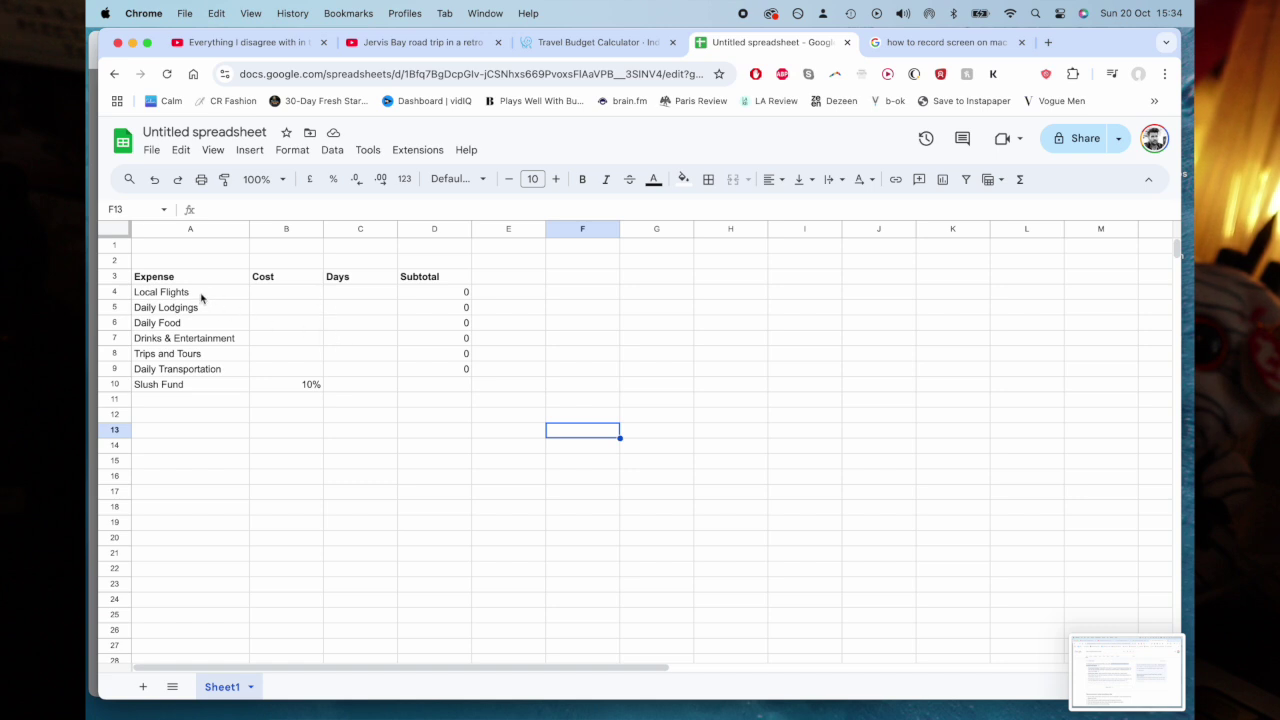
# Step: Fill in the Local Flights row with a cost of 150 and 1 day, and check its subtotal formula
pyautogui.click(282, 293)
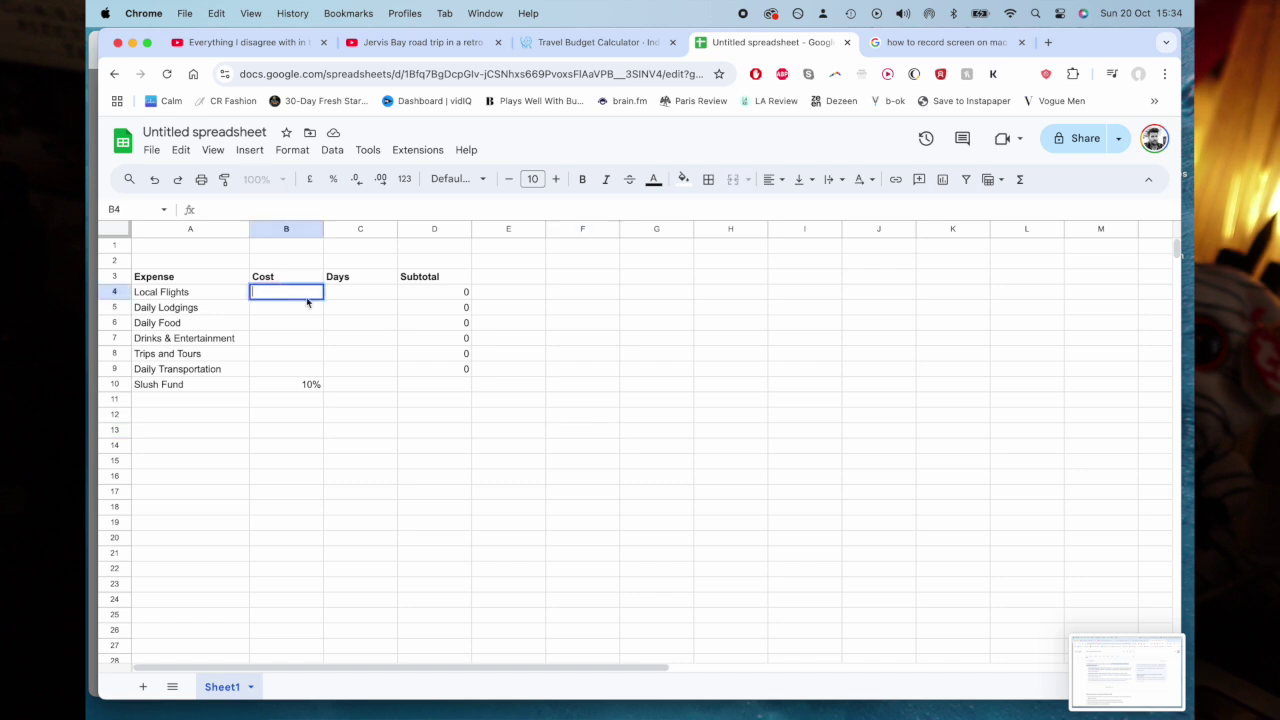
pyautogui.write('150')
pyautogui.click(324, 341)
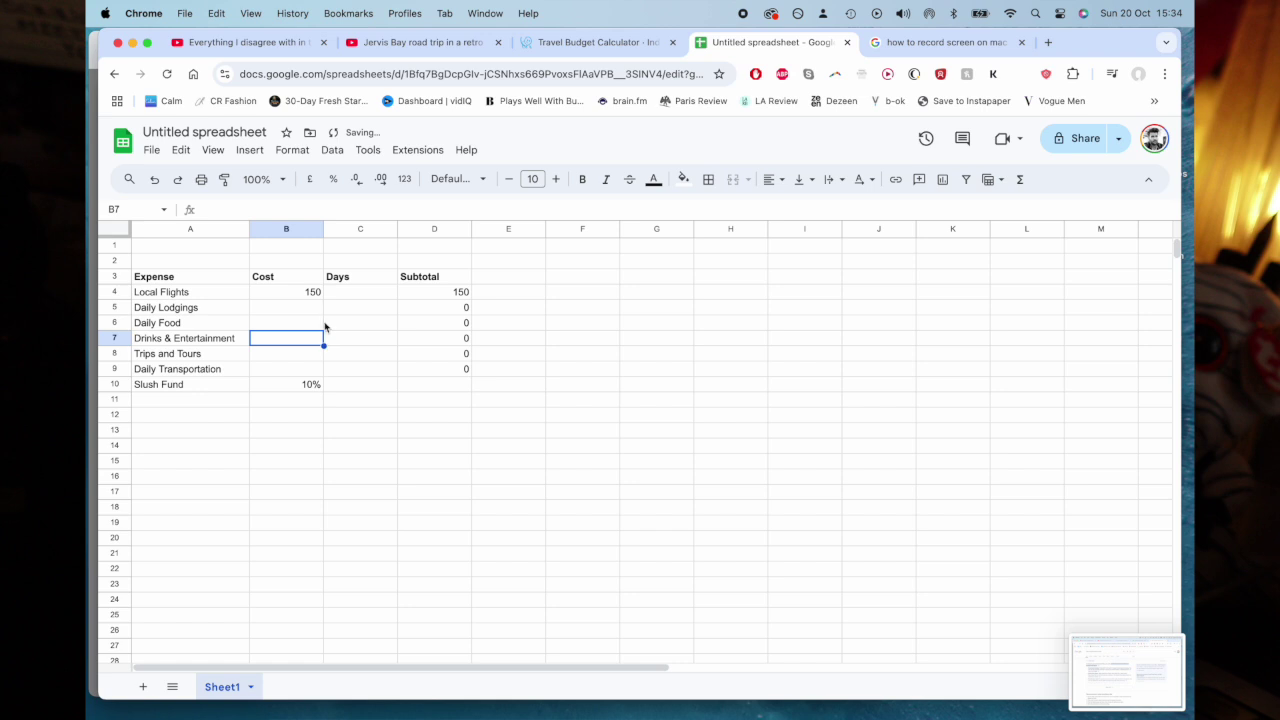
pyautogui.doubleClick(350, 291)
pyautogui.write('1')
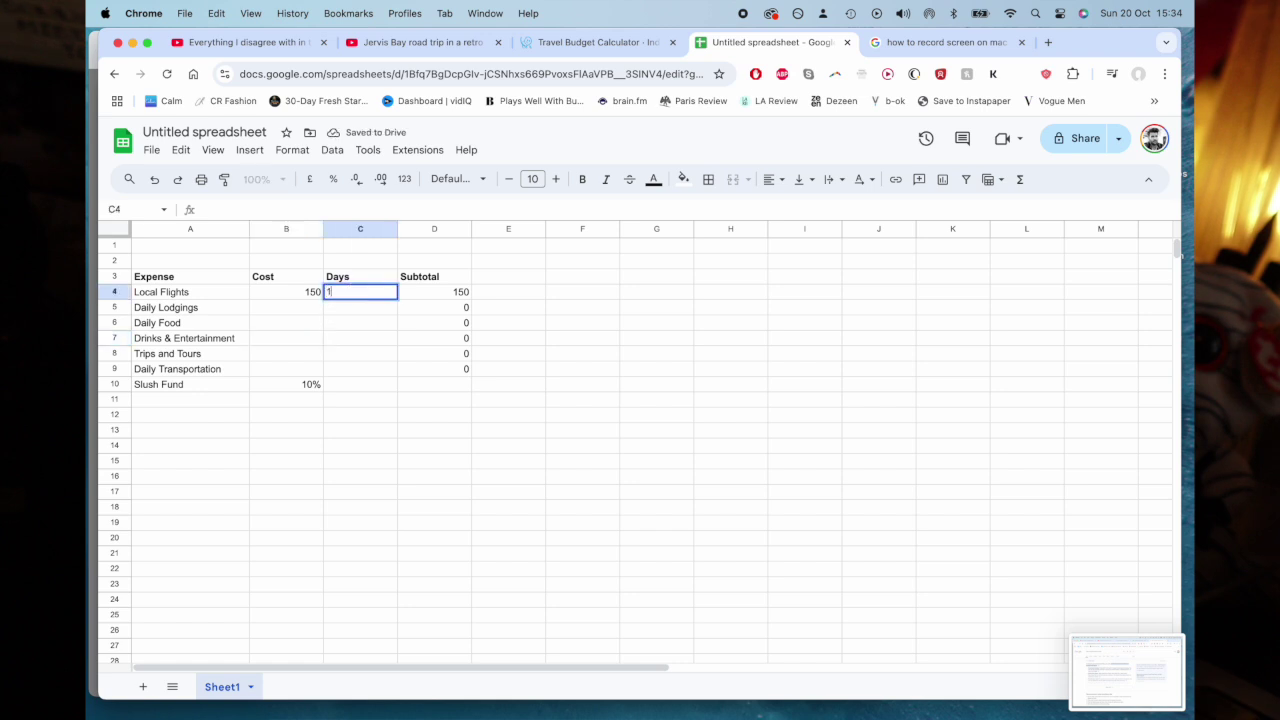
pyautogui.click(409, 356)
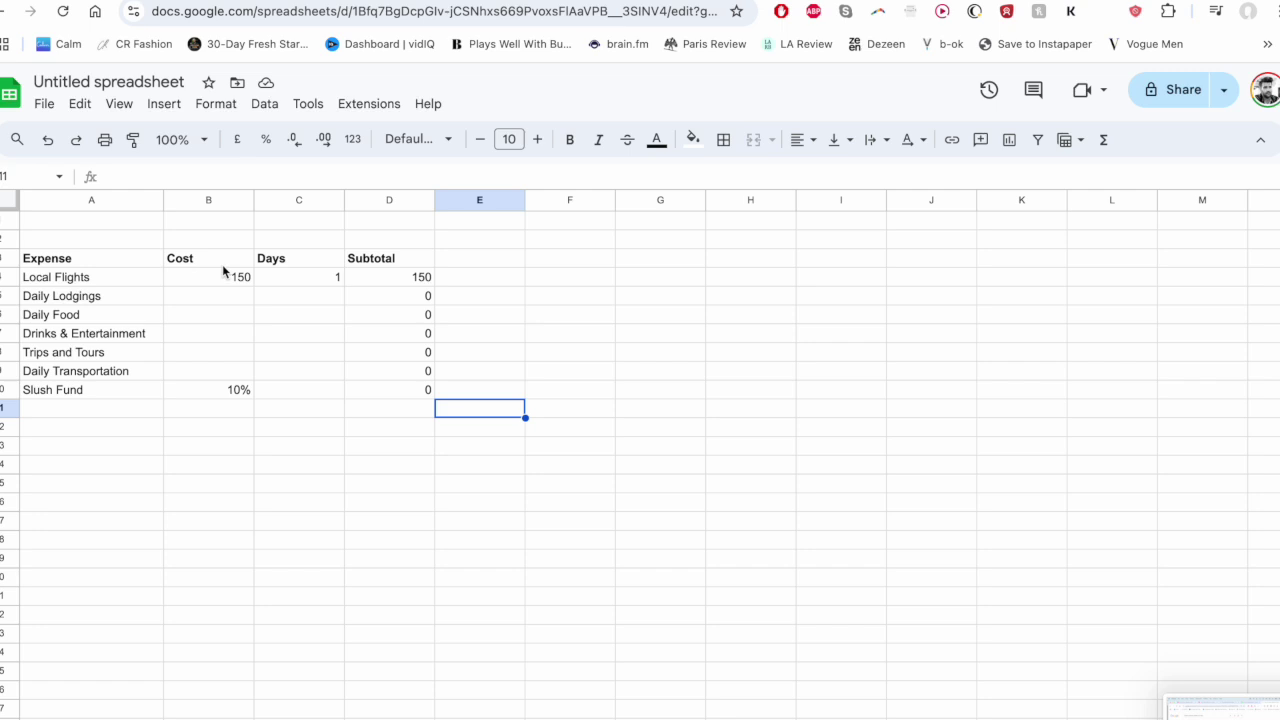
pyautogui.click(232, 281)
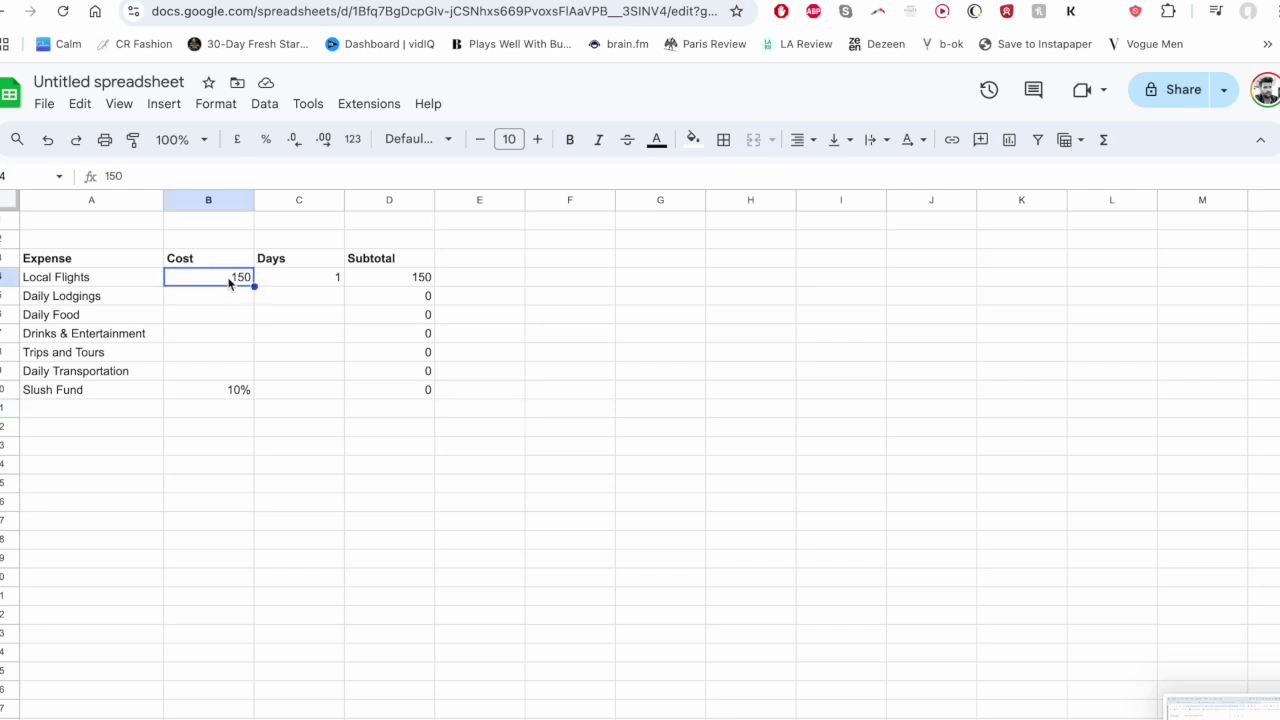
pyautogui.click(310, 283)
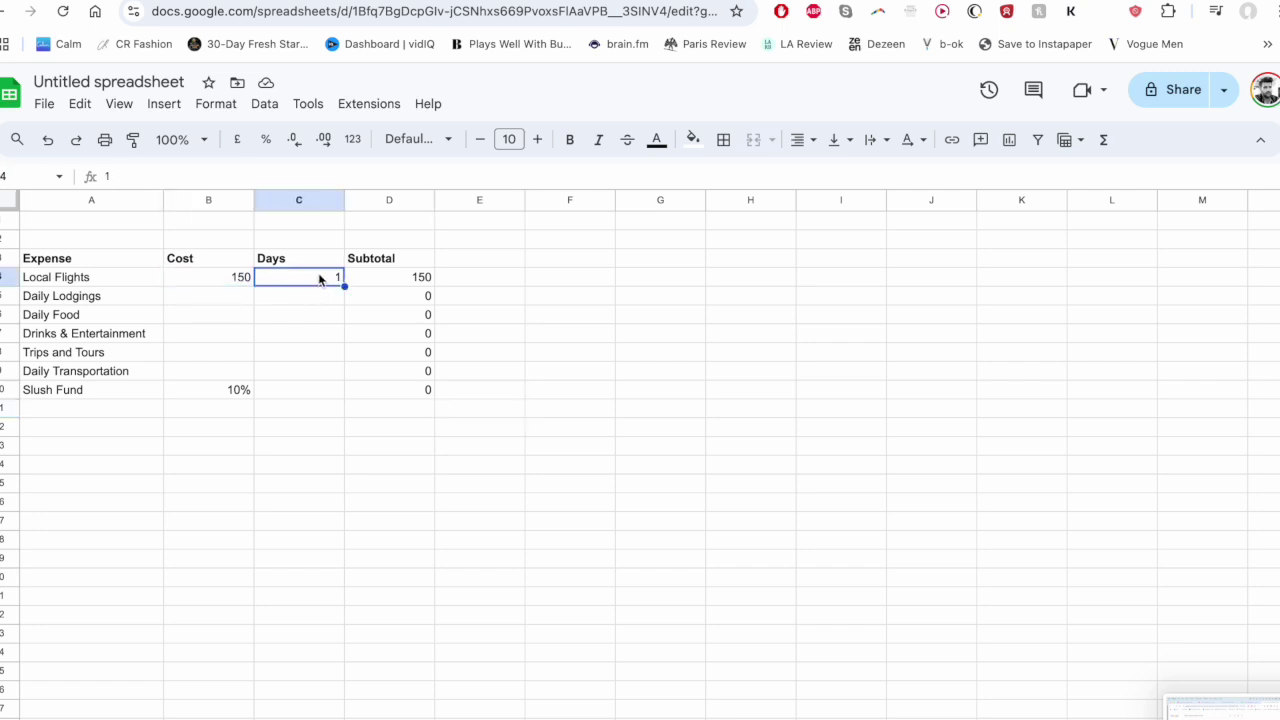
pyautogui.click(415, 285)
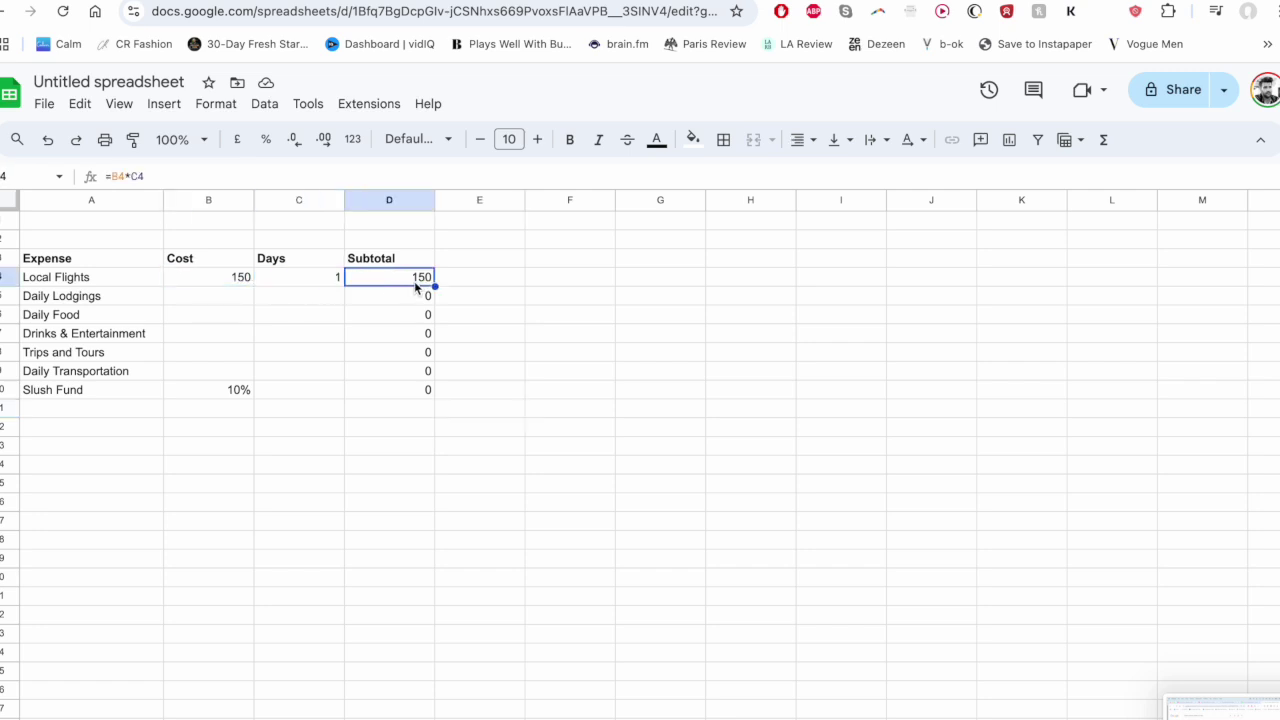
# Step: Fill in the Daily Lodgings row with a cost of 12 and 30 days
pyautogui.click(192, 301)
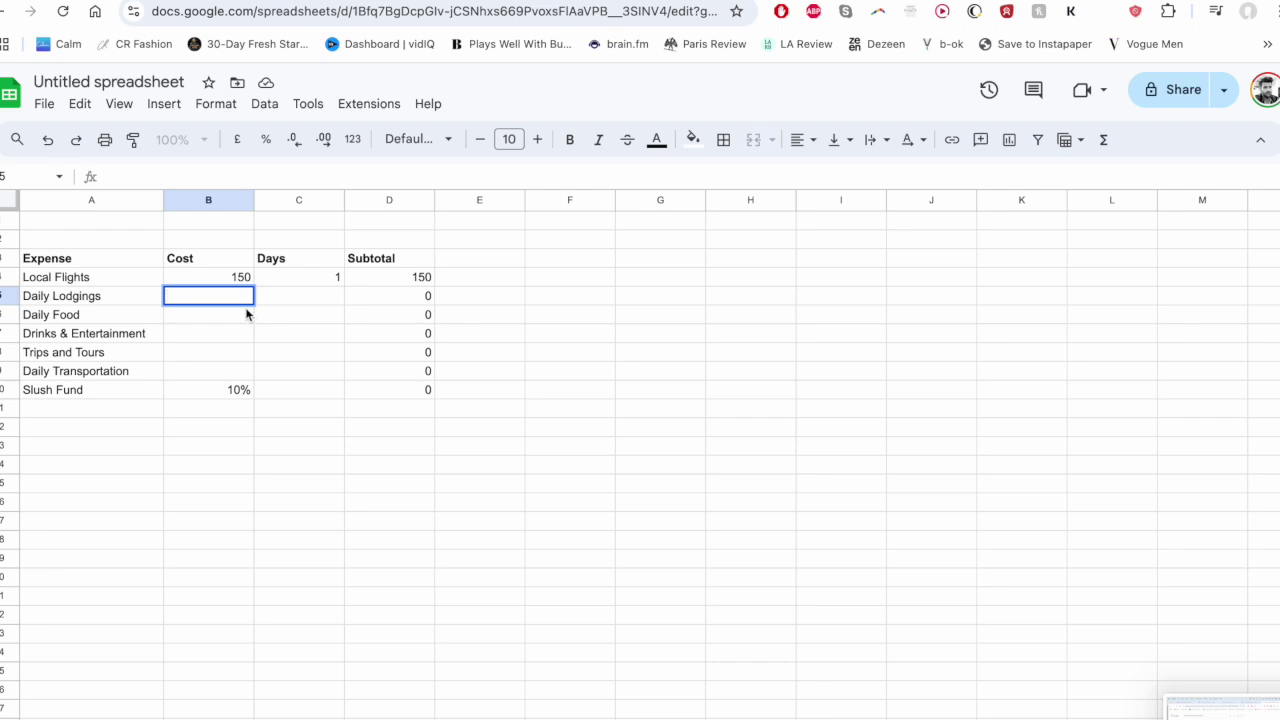
pyautogui.write('12')
pyautogui.click(291, 295)
pyautogui.write('30')
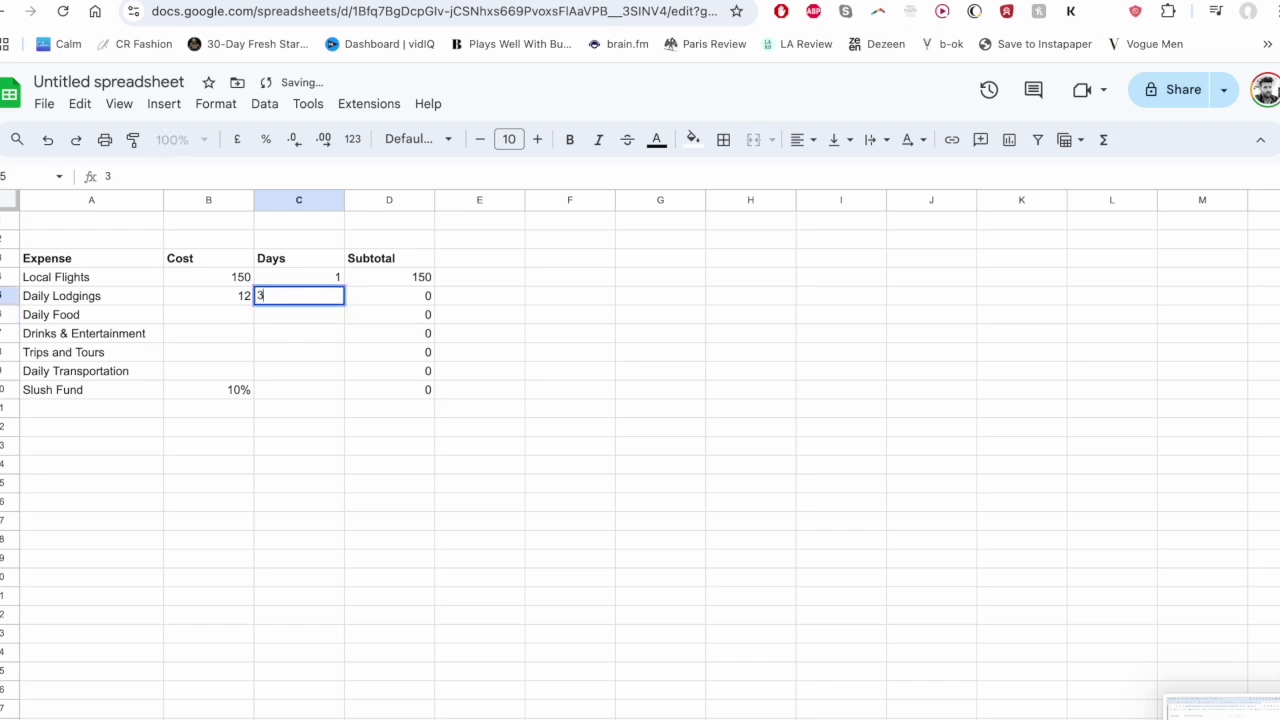
pyautogui.click(393, 351)
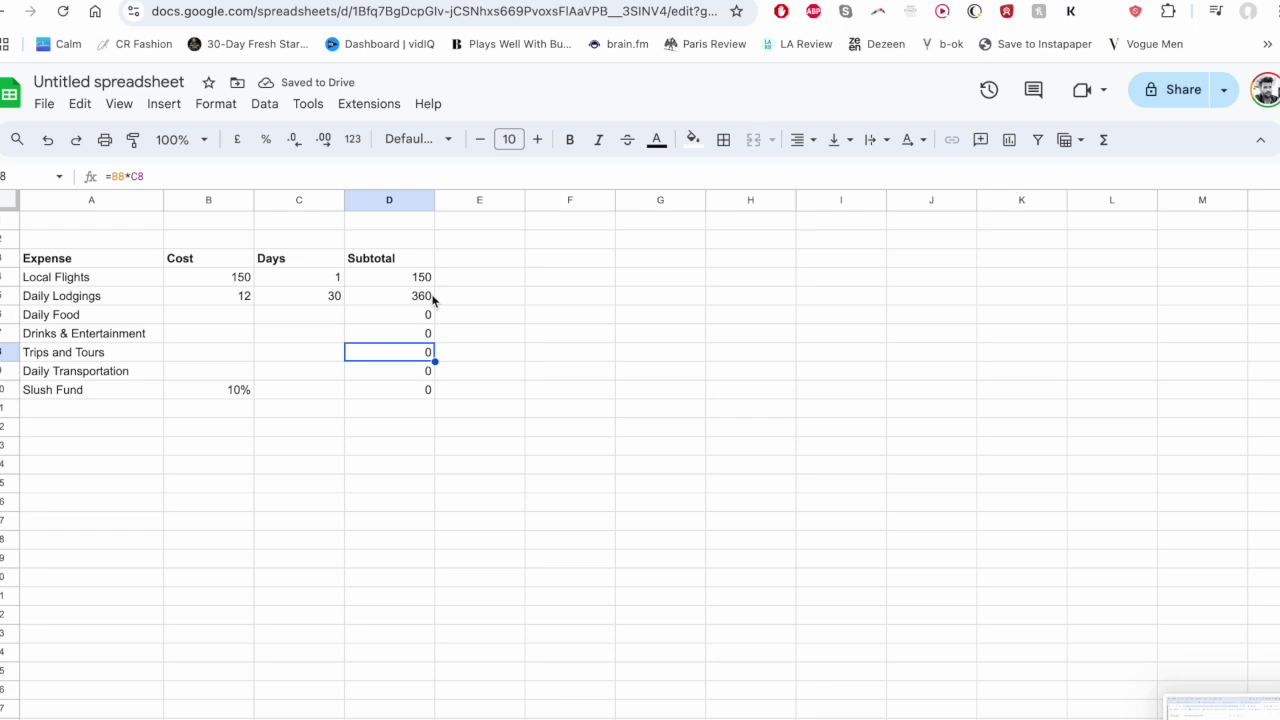
# Step: Fill in the Daily Food row with a cost of 8 and 30 days
pyautogui.click(221, 318)
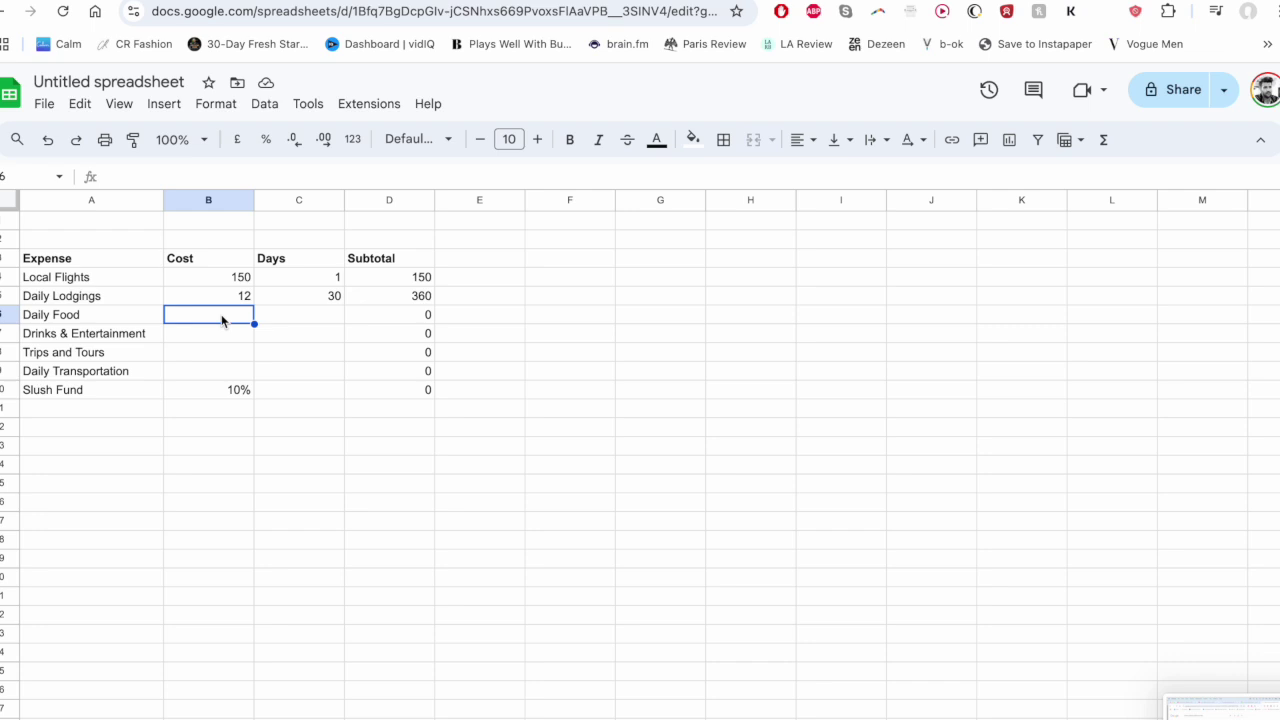
pyautogui.doubleClick(221, 314)
pyautogui.write('8')
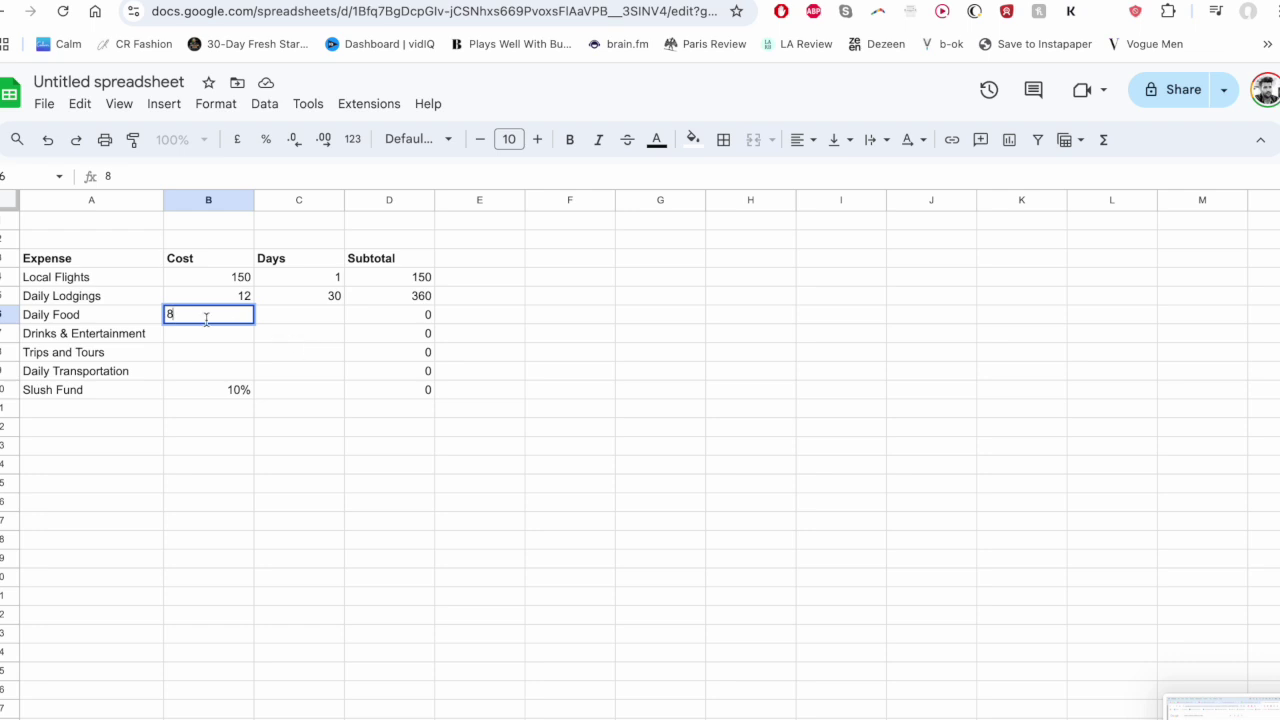
pyautogui.doubleClick(330, 314)
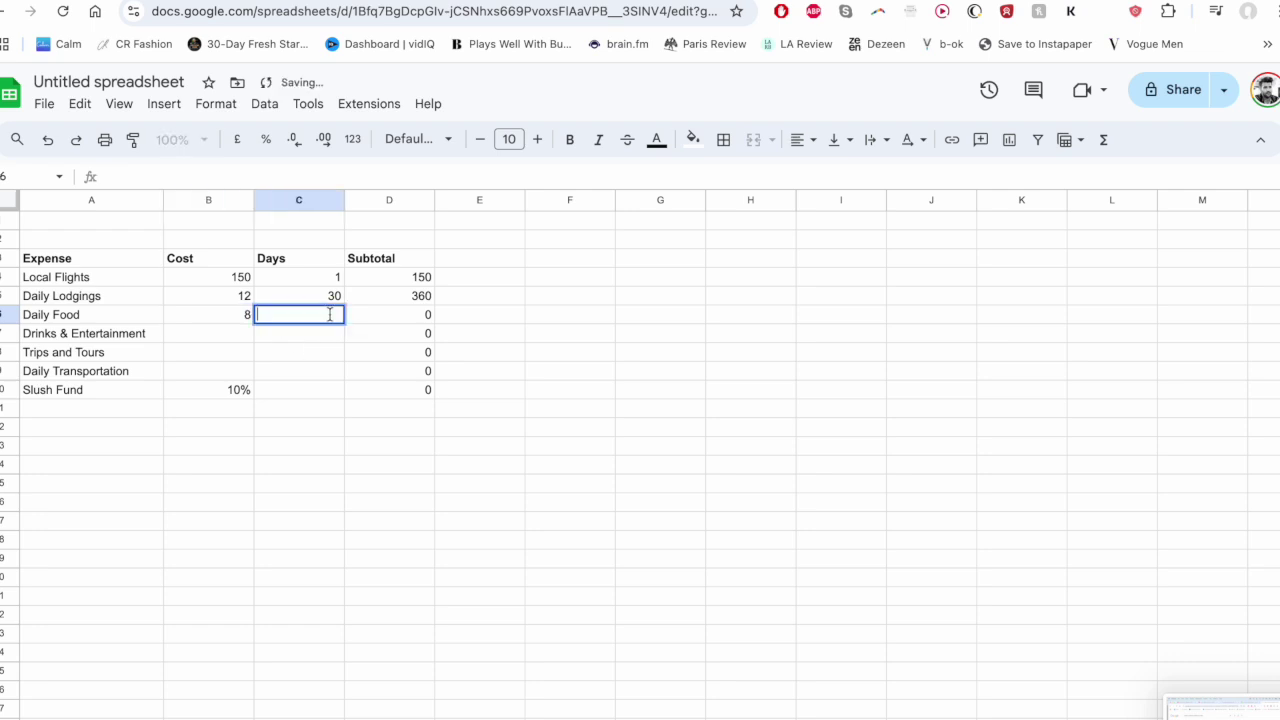
pyautogui.write('30')
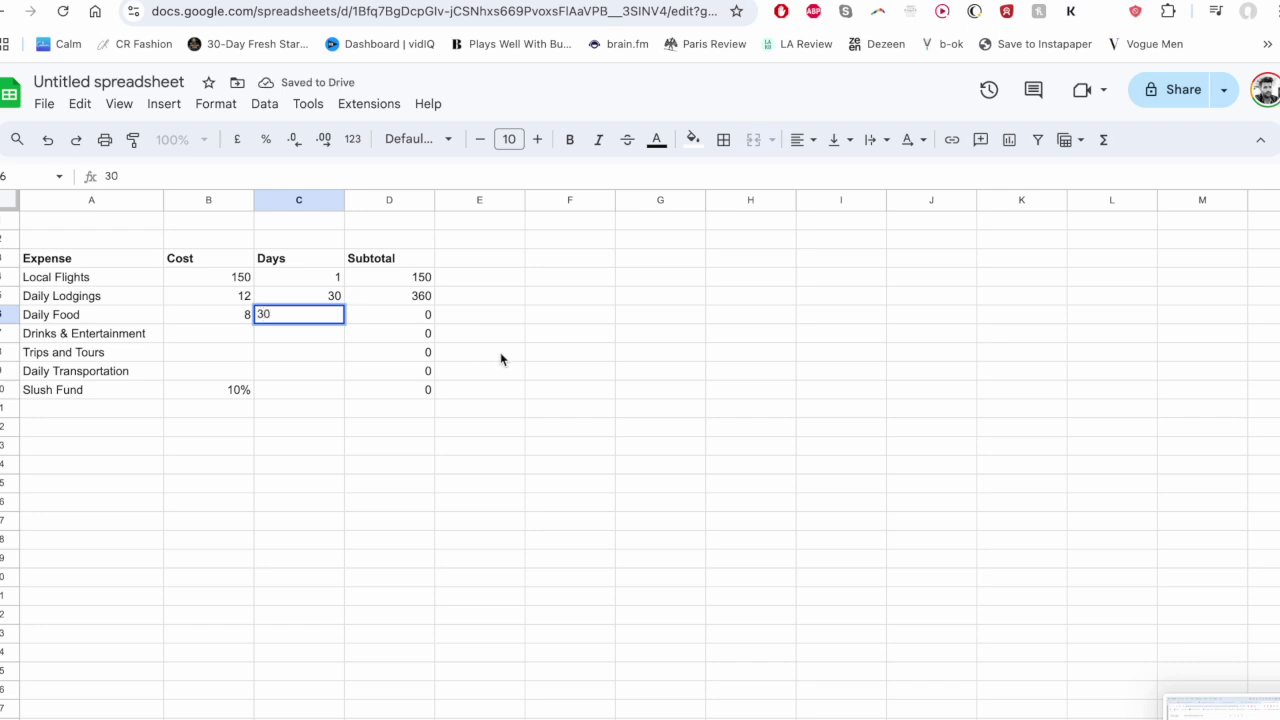
pyautogui.click(500, 355)
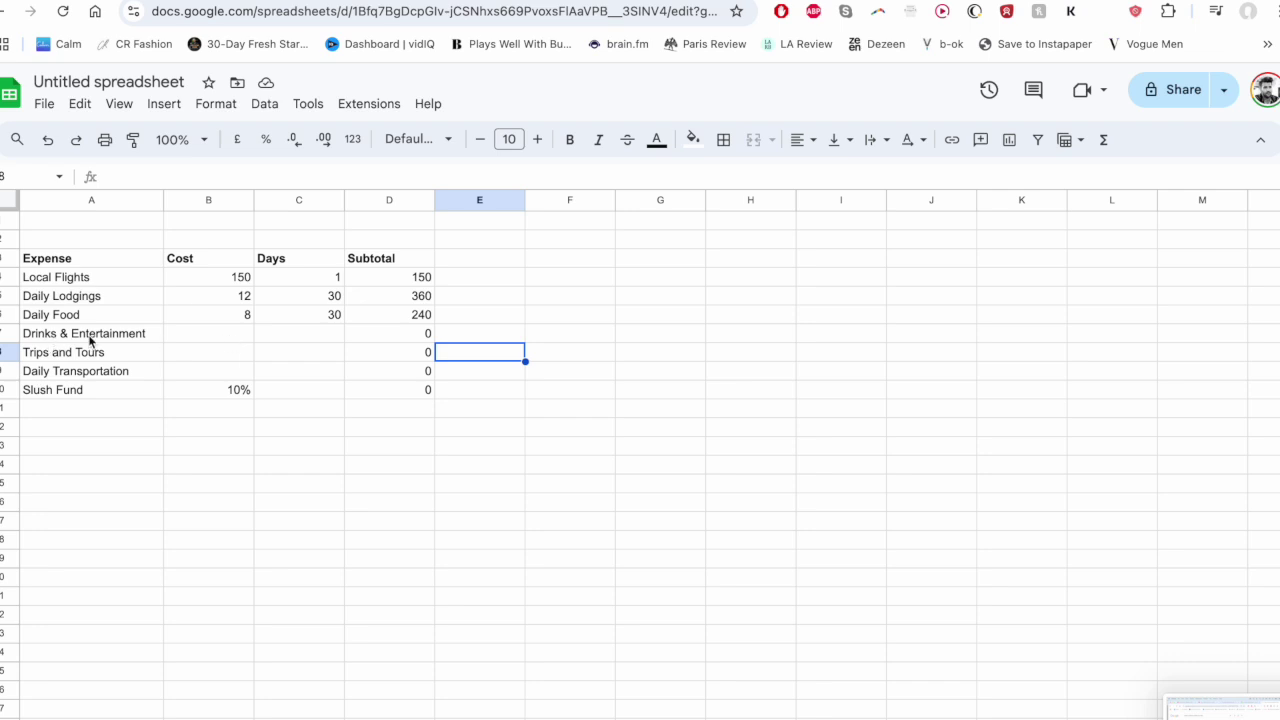
# Step: Fill in the Drinks & Entertainment row with a cost of 5 and 30 days
pyautogui.doubleClick(224, 334)
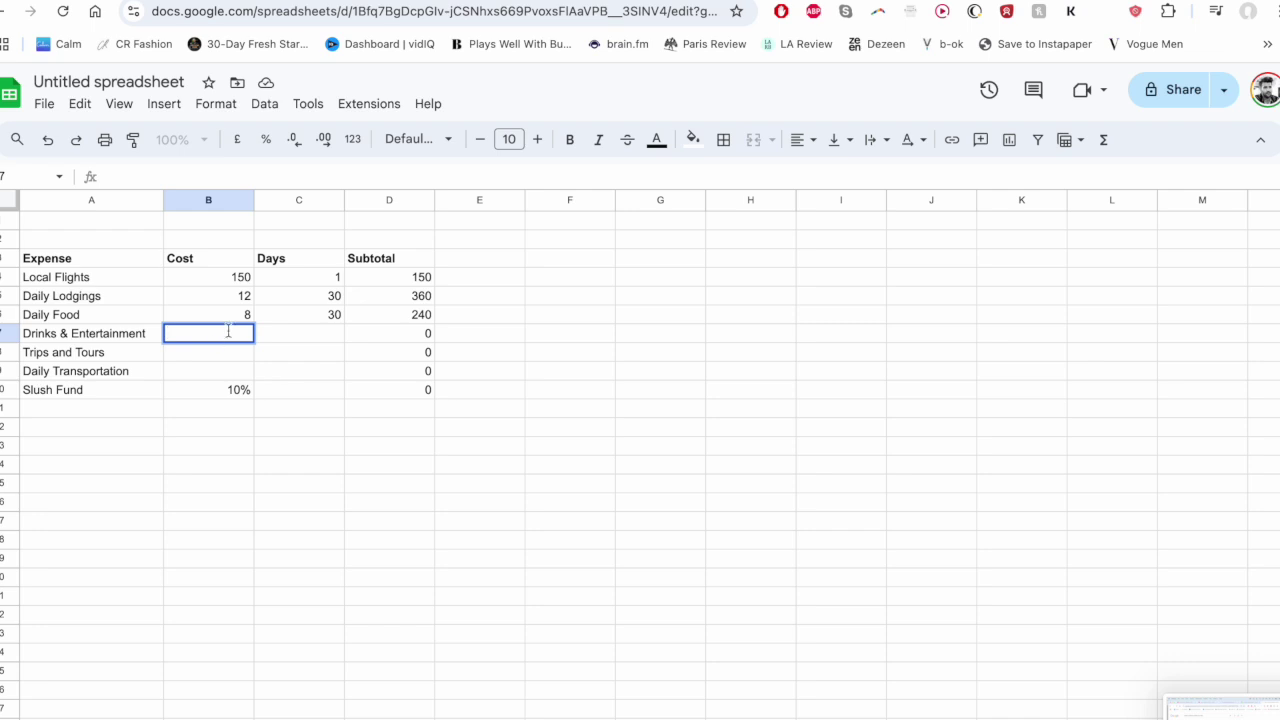
pyautogui.write('5')
pyautogui.click(309, 397)
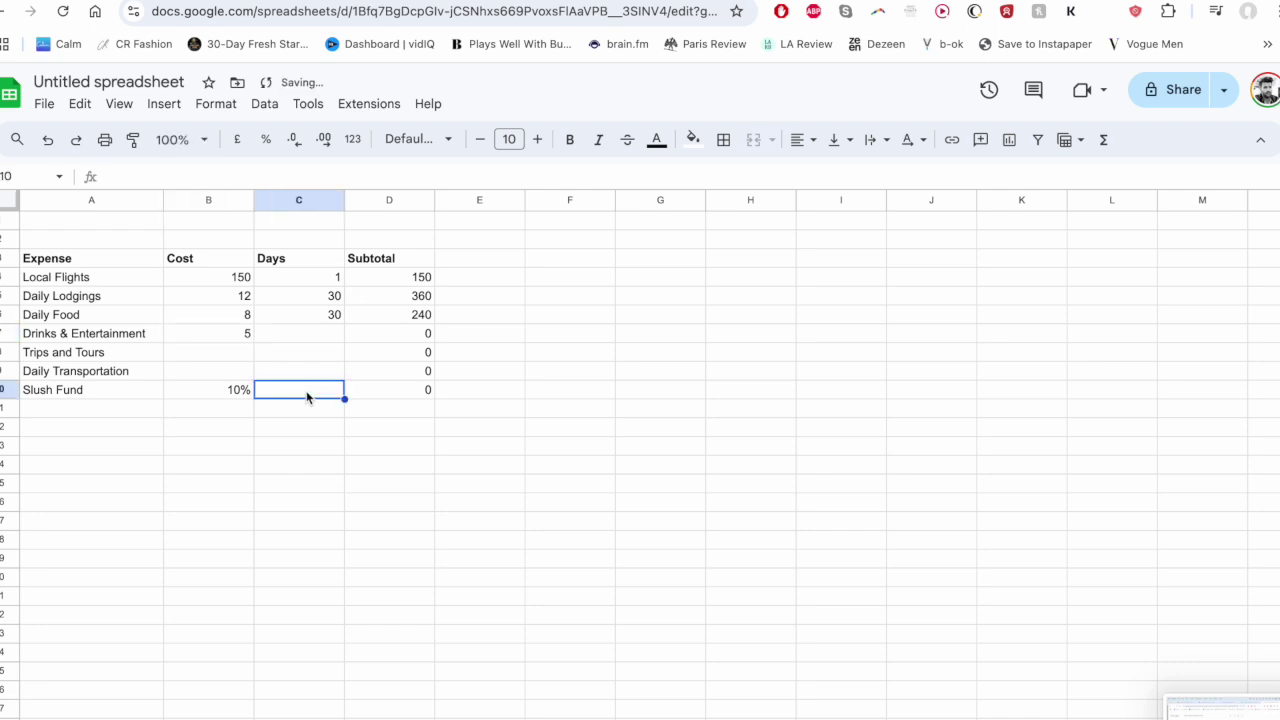
pyautogui.doubleClick(315, 330)
pyautogui.write('30')
pyautogui.click(383, 432)
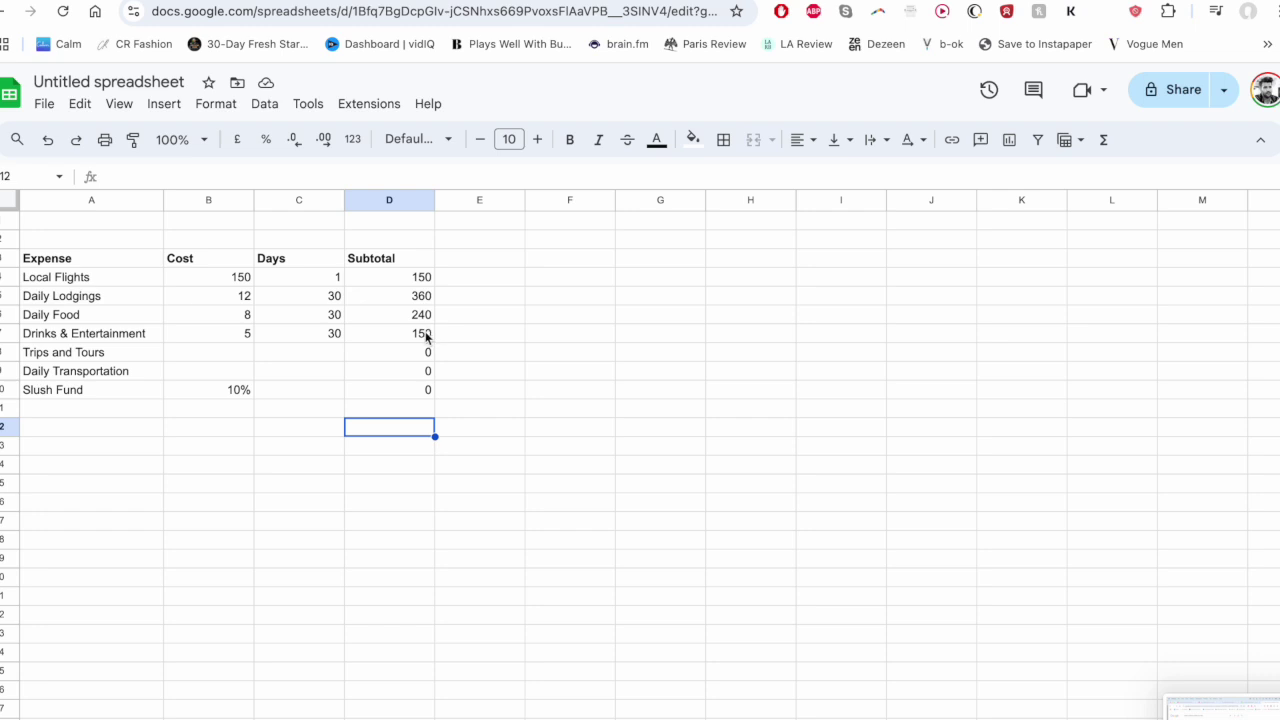
# Step: Fill in the Trips and Tours row with a cost of 6 and 30 days
pyautogui.click(235, 355)
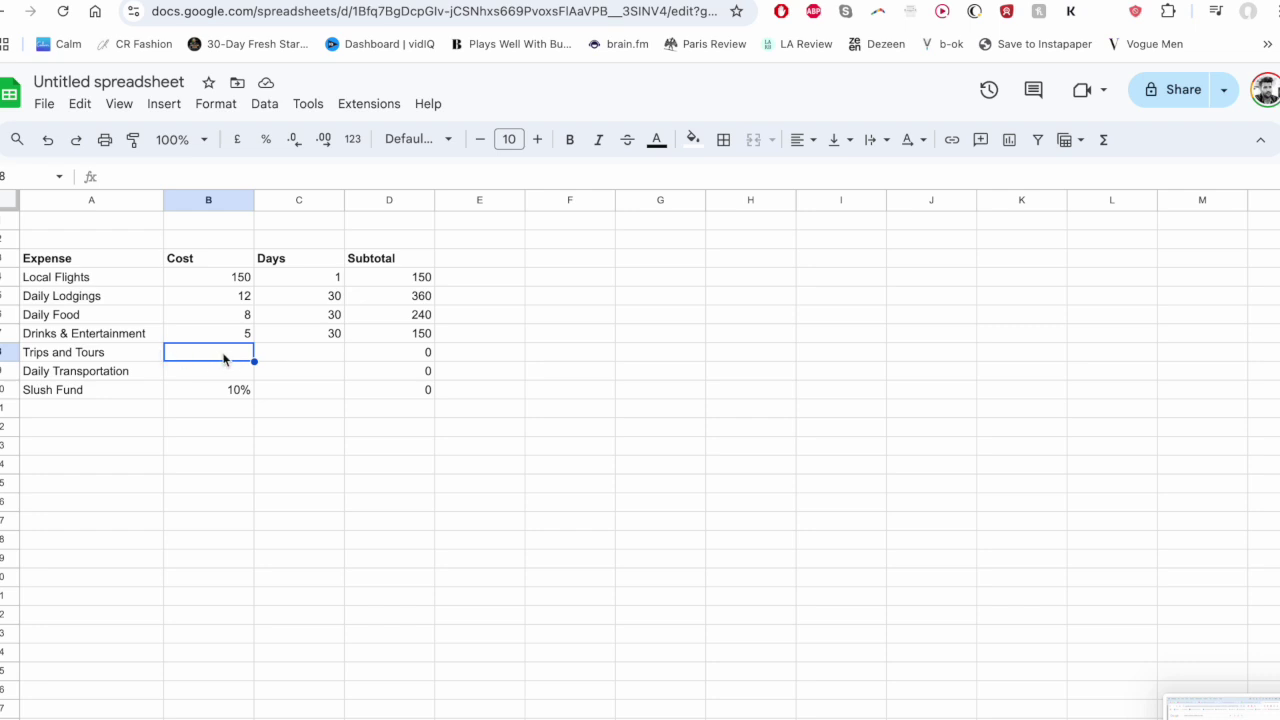
pyautogui.doubleClick(223, 355)
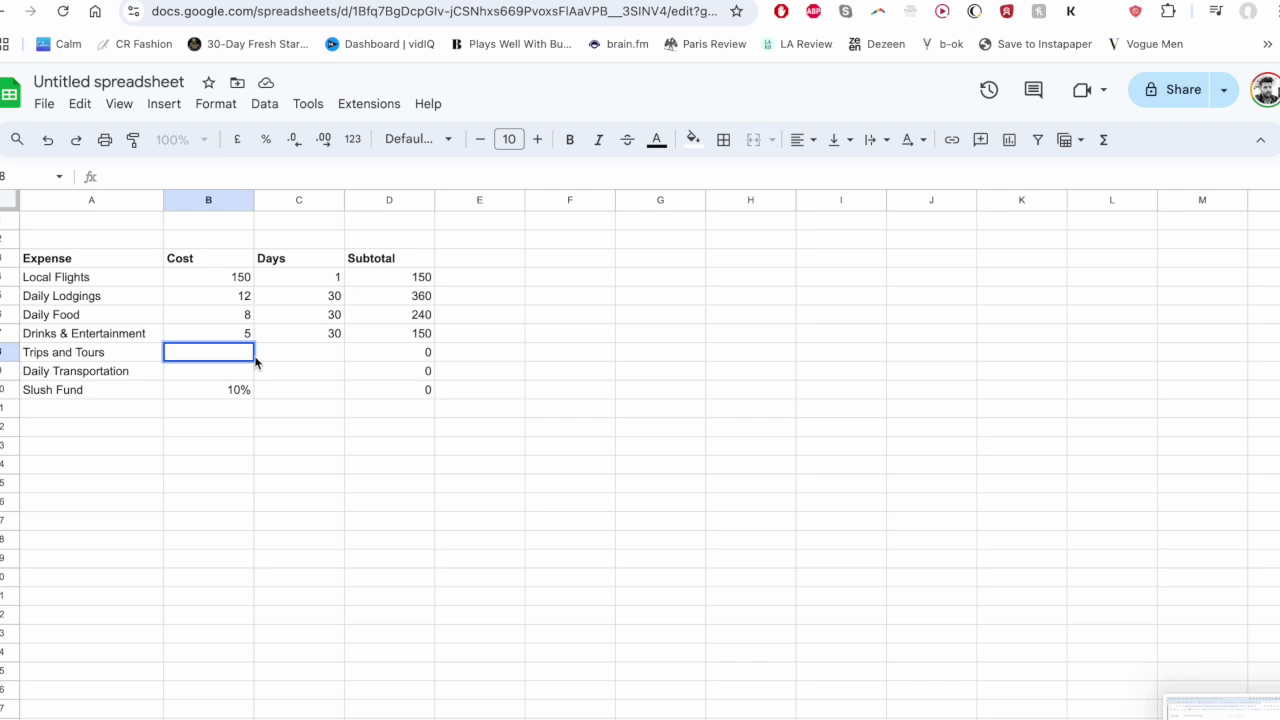
pyautogui.write('6')
pyautogui.click(296, 360)
pyautogui.write('30')
pyautogui.click(337, 390)
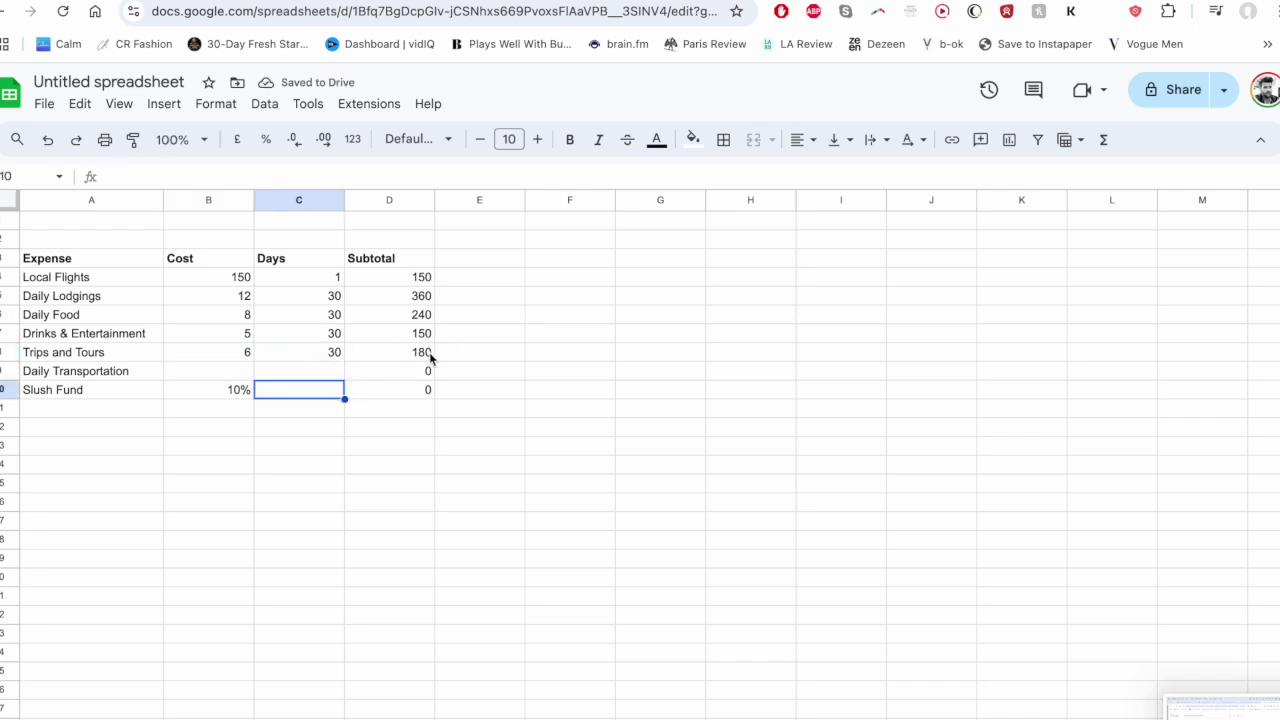
# Step: Fill in the Daily Transportation row with a cost of 5 and 30 days
pyautogui.click(240, 374)
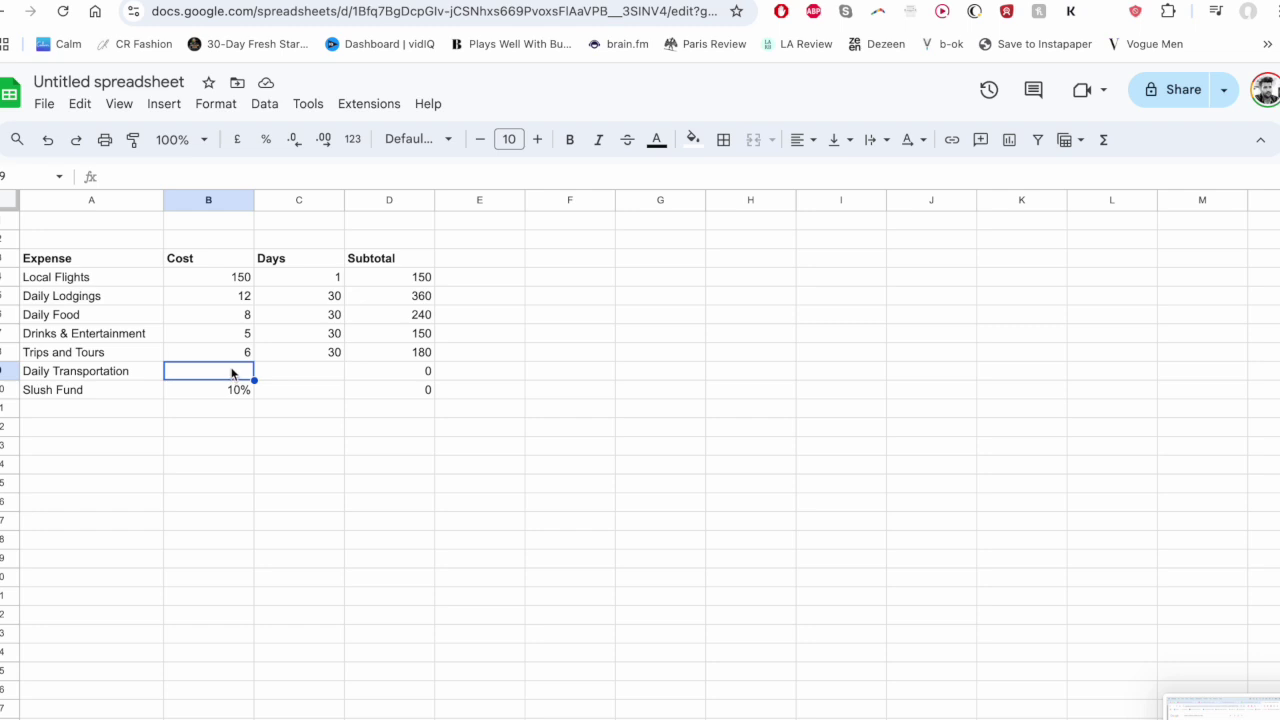
pyautogui.doubleClick(231, 372)
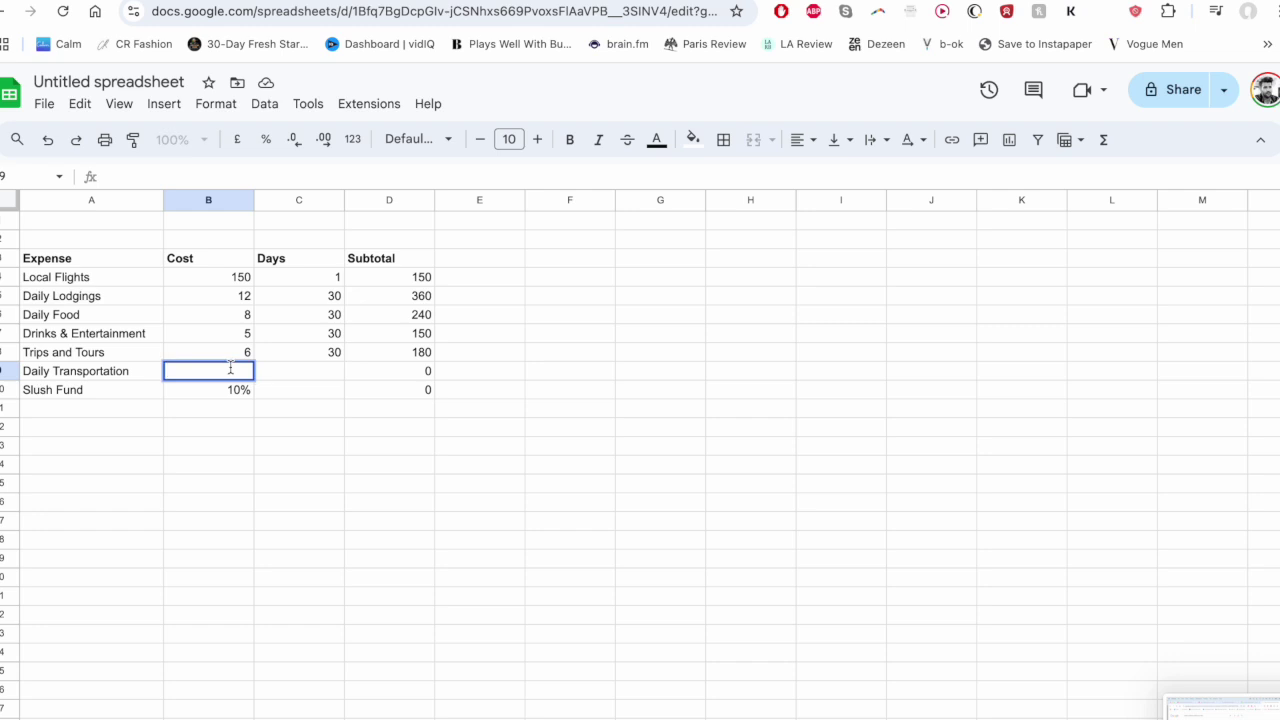
pyautogui.write('5')
pyautogui.click(282, 433)
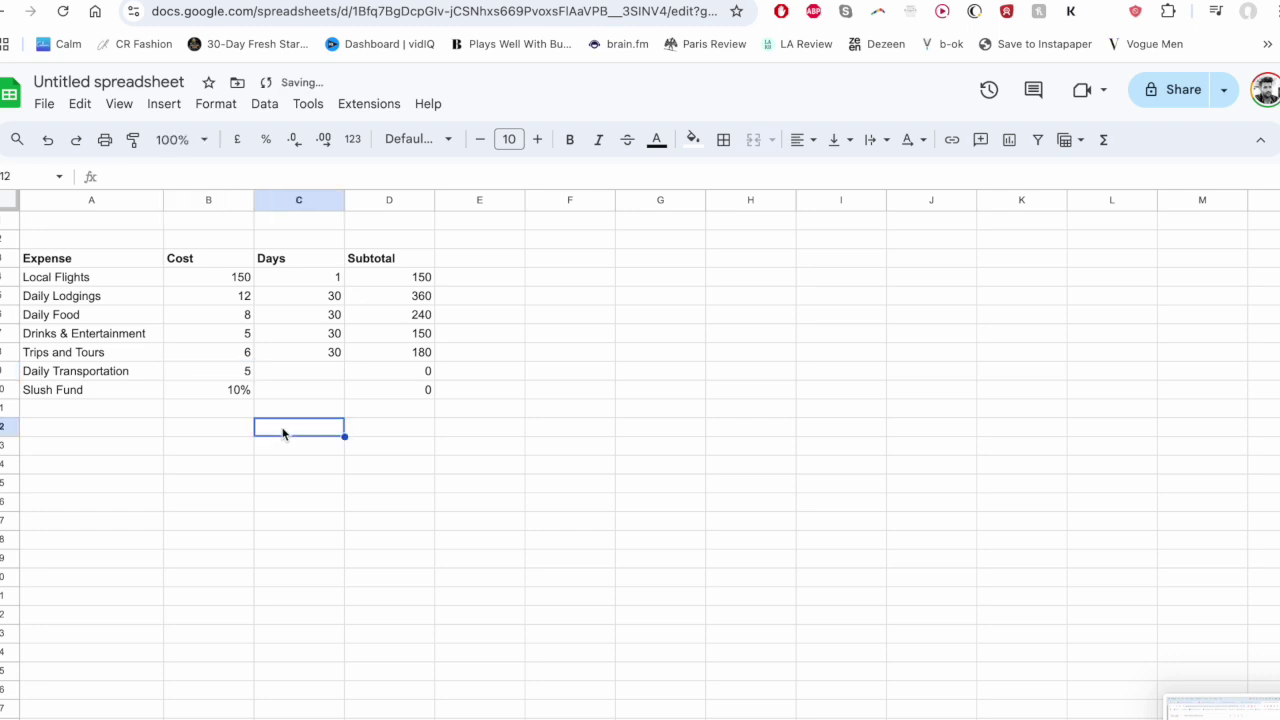
pyautogui.click(300, 368)
pyautogui.write('30')
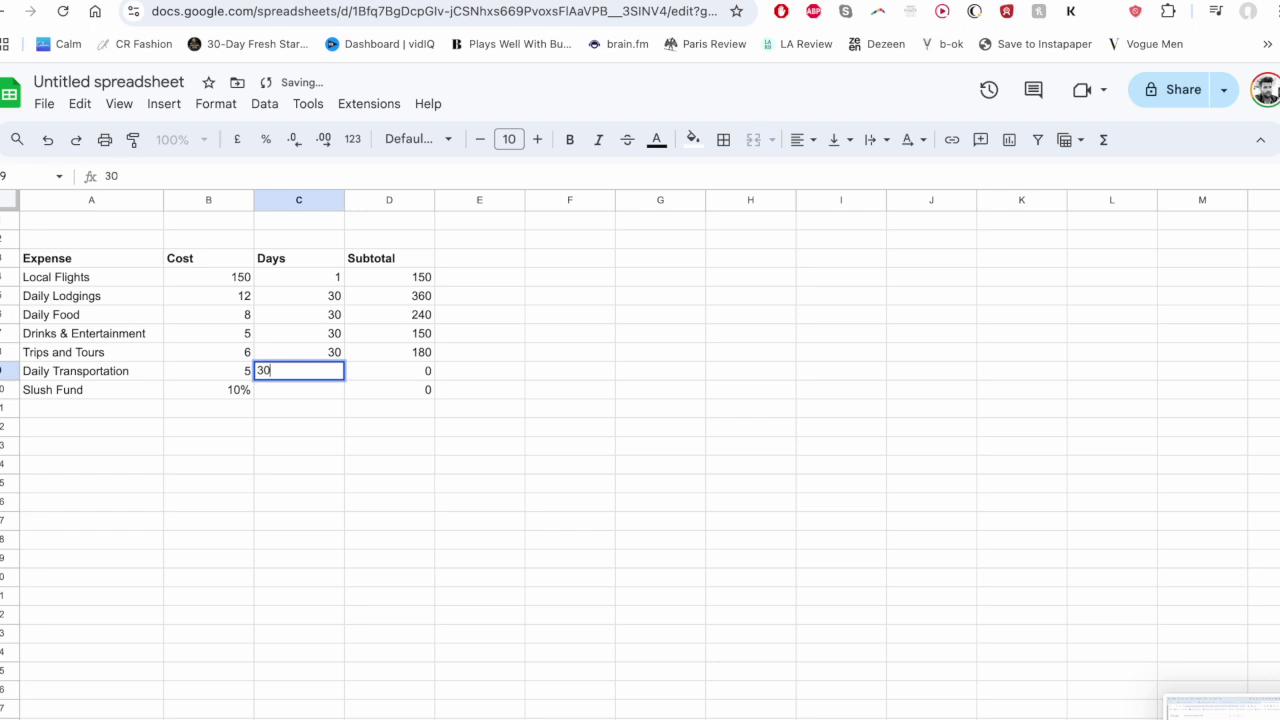
pyautogui.click(340, 408)
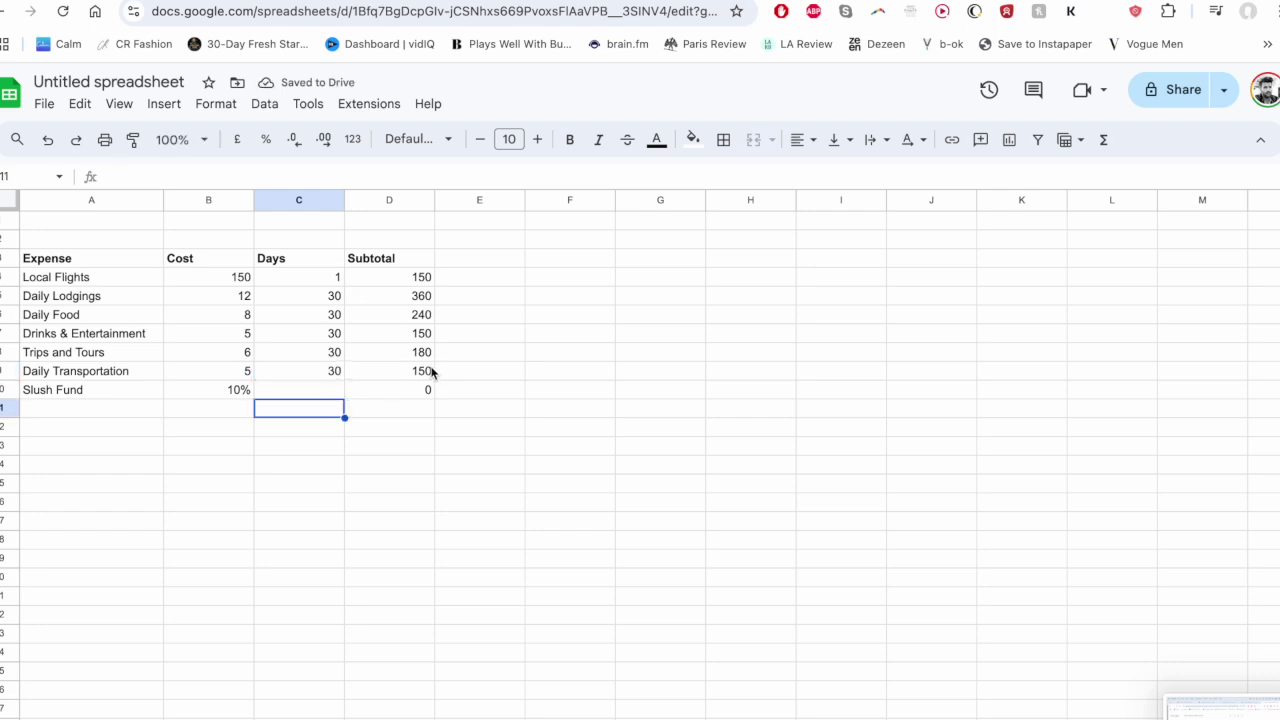
pyautogui.click(486, 371)
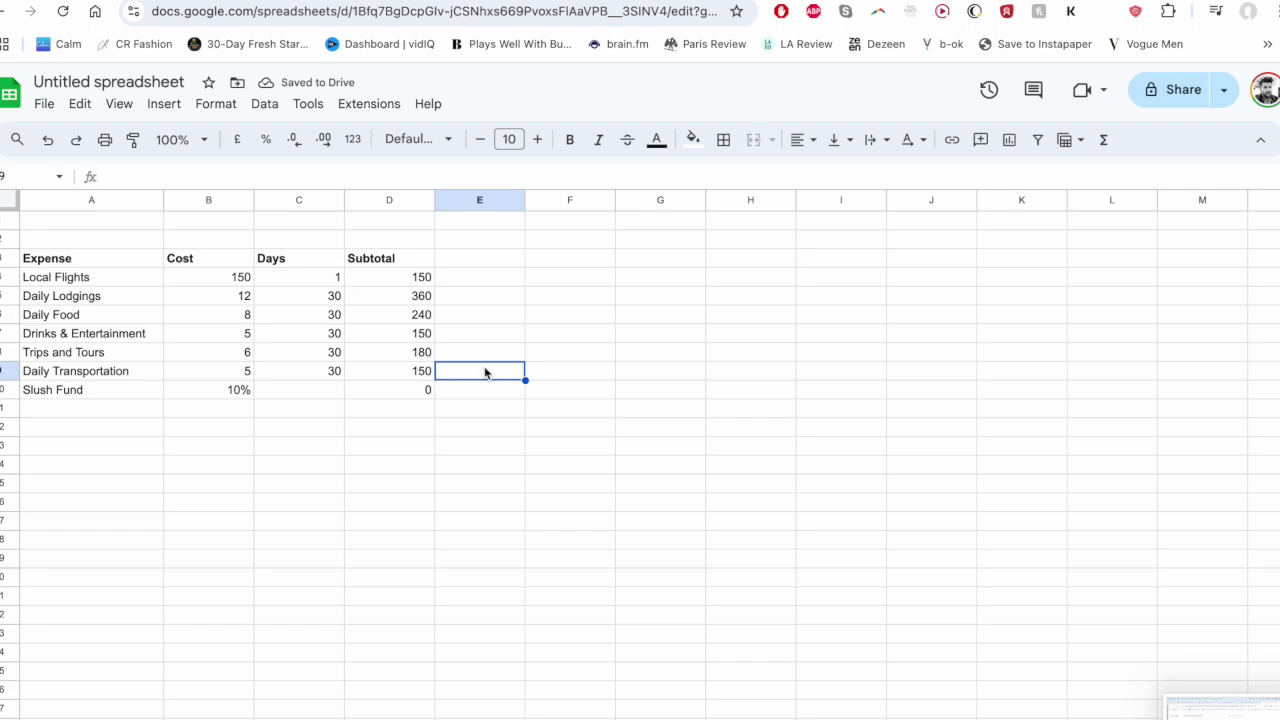
# Step: Insert one blank row above the Slush Fund row
pyautogui.click(89, 398)
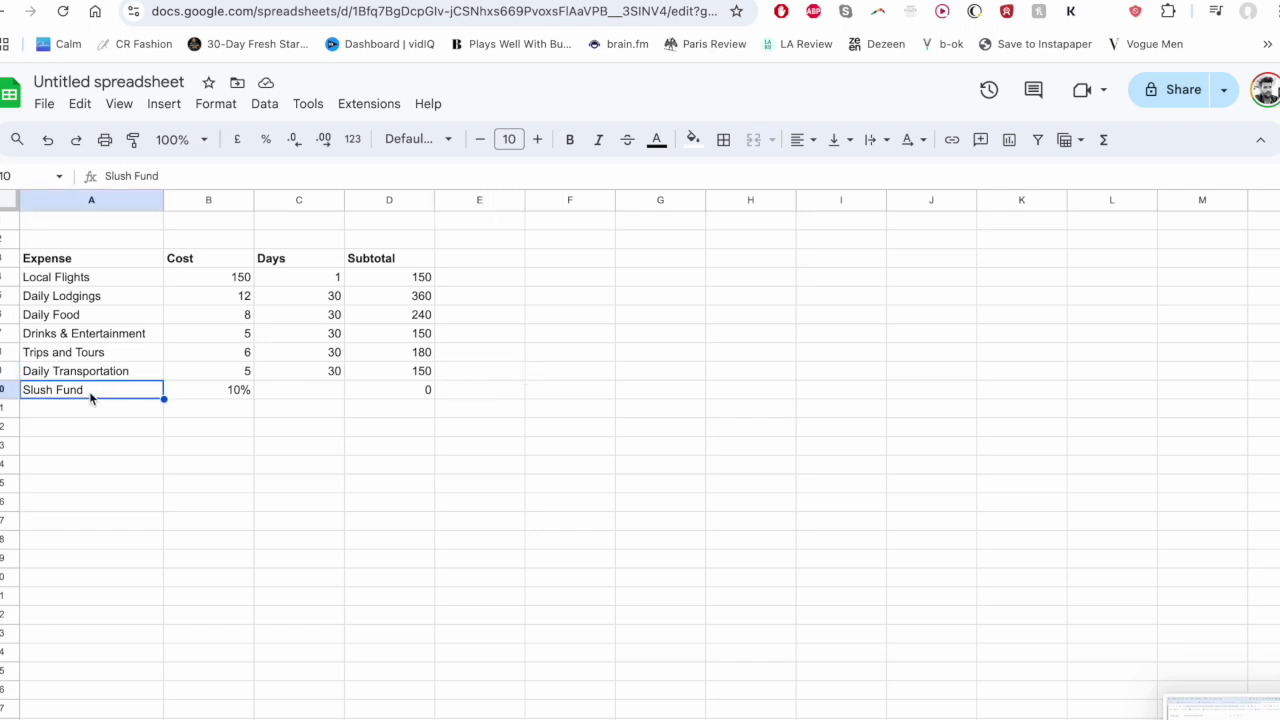
pyautogui.click(6, 392)
pyautogui.click(165, 106)
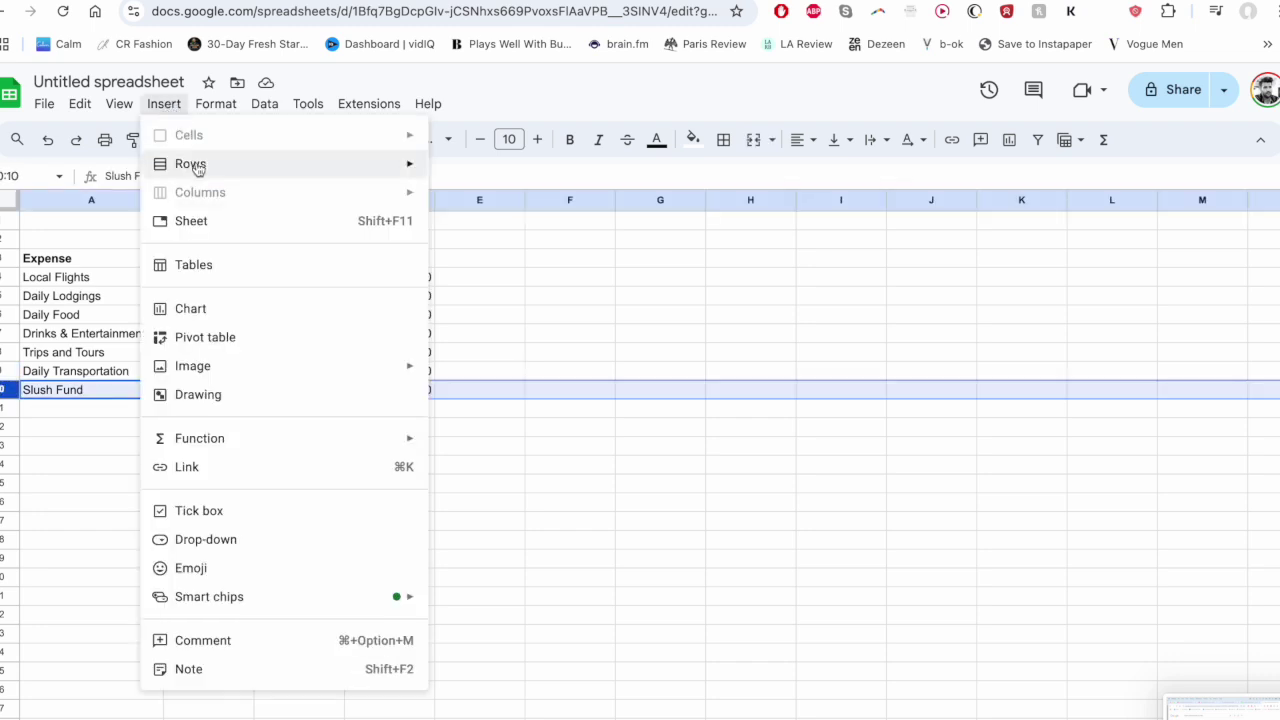
pyautogui.moveTo(194, 164)
pyautogui.click(468, 177)
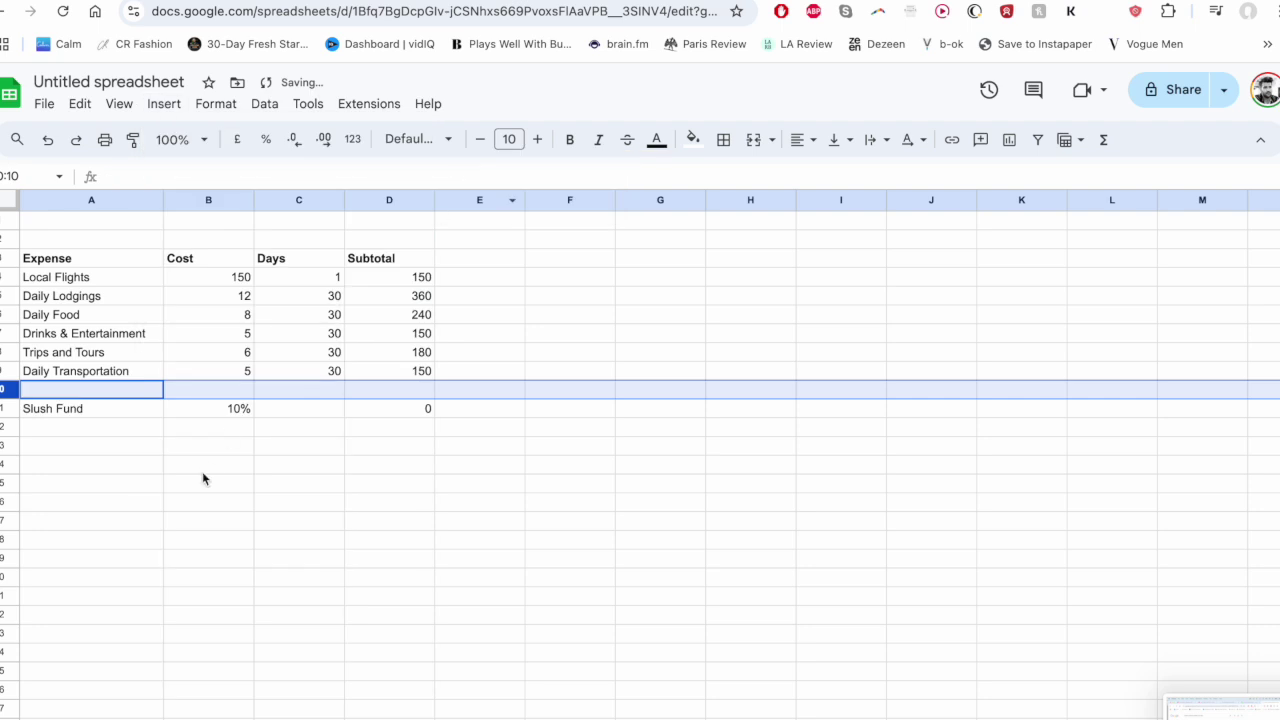
pyautogui.click(190, 499)
pyautogui.click(100, 391)
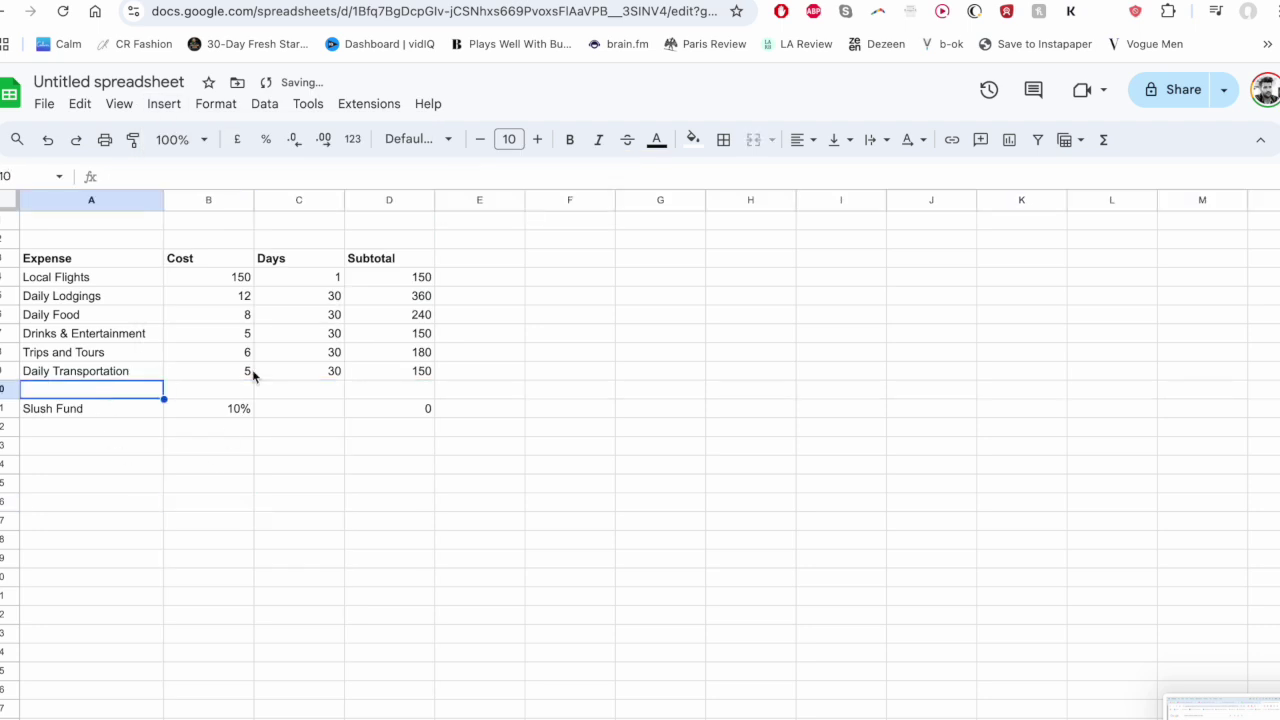
# Step: Enter the label "subtotal" in the Days column of the blank row above Slush Fund
pyautogui.click(330, 392)
pyautogui.write('su')
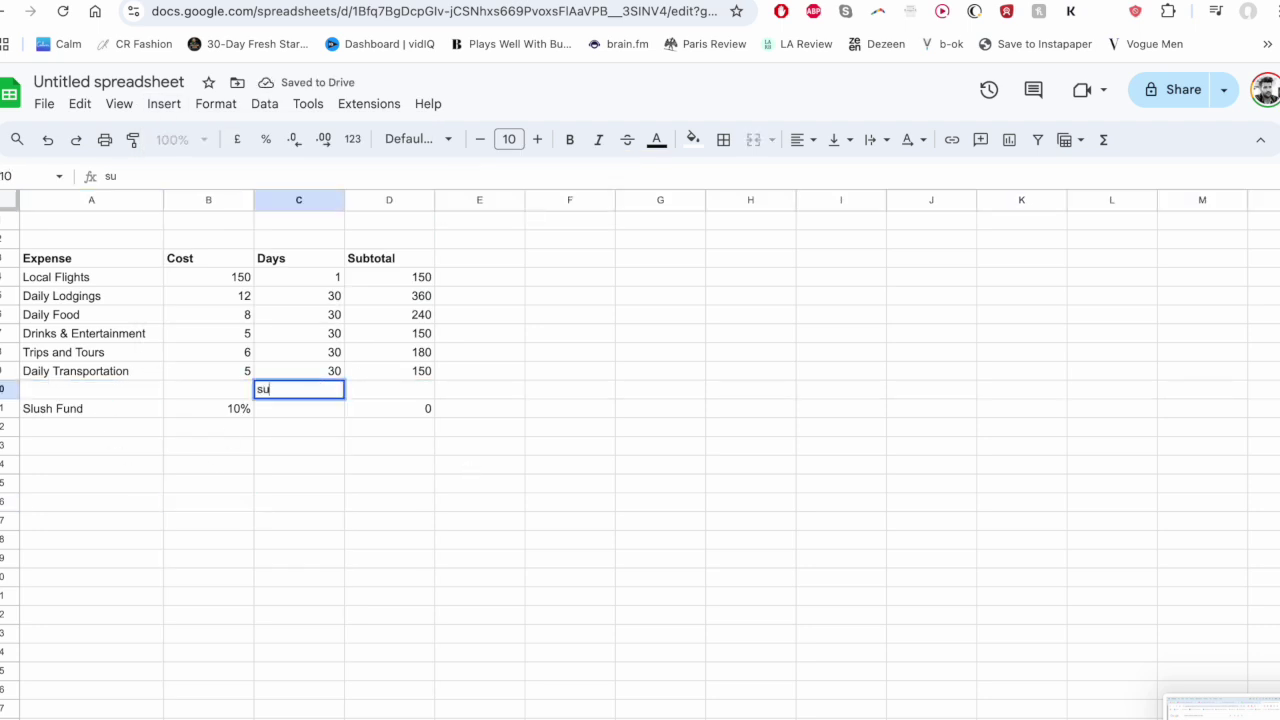
pyautogui.write('btotal')
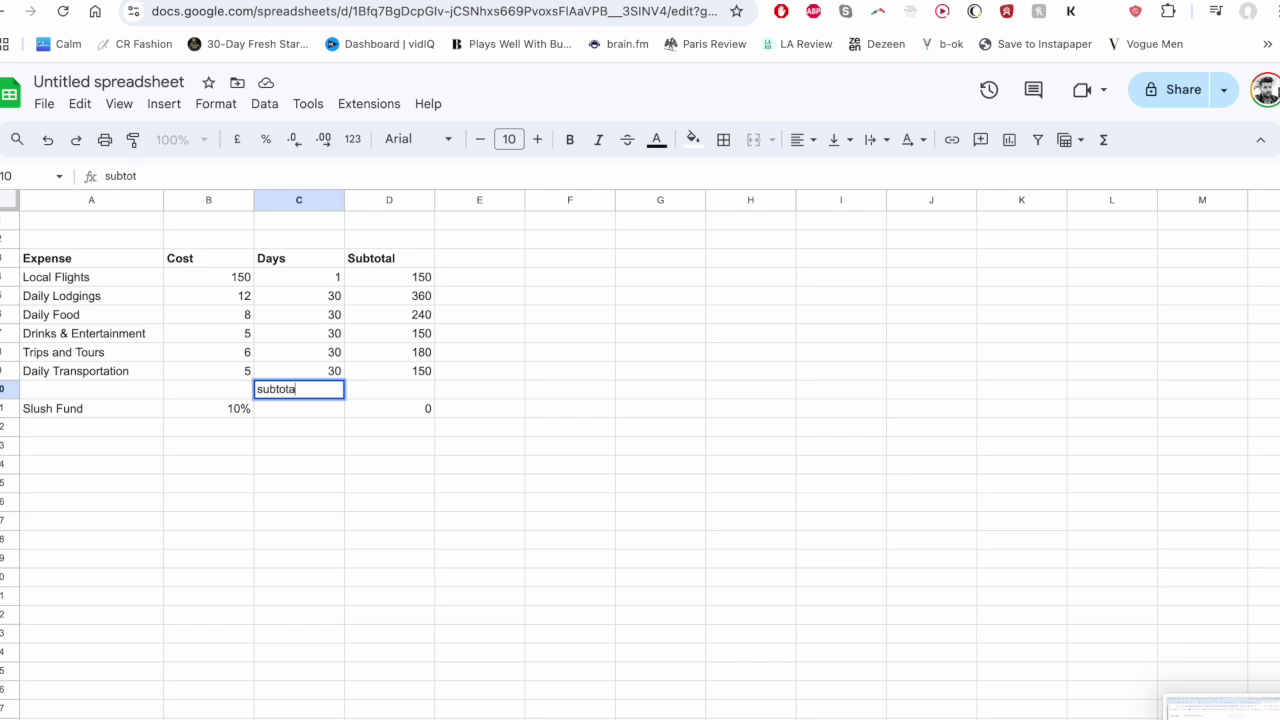
pyautogui.click(480, 522)
# Step: Total the Subtotal column in the subtotal row with the formula =SUM(D4:D9)
pyautogui.click(396, 393)
pyautogui.write('=')
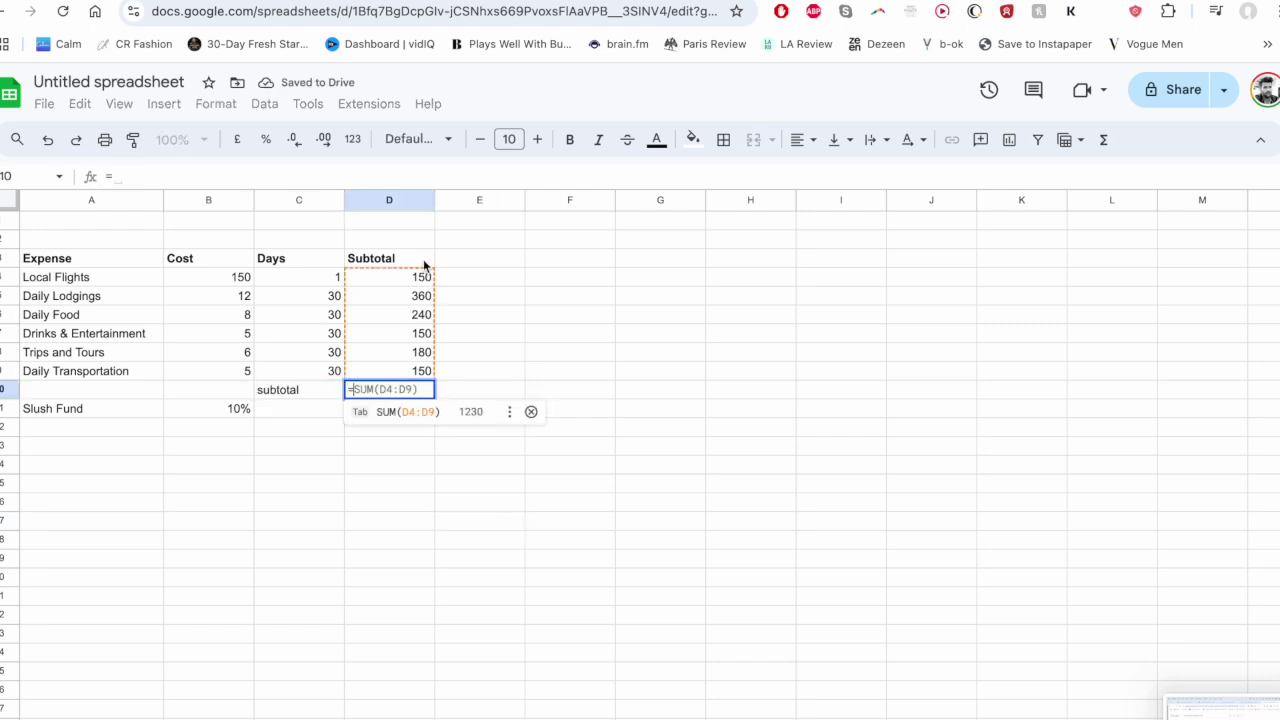
pyautogui.click(474, 411)
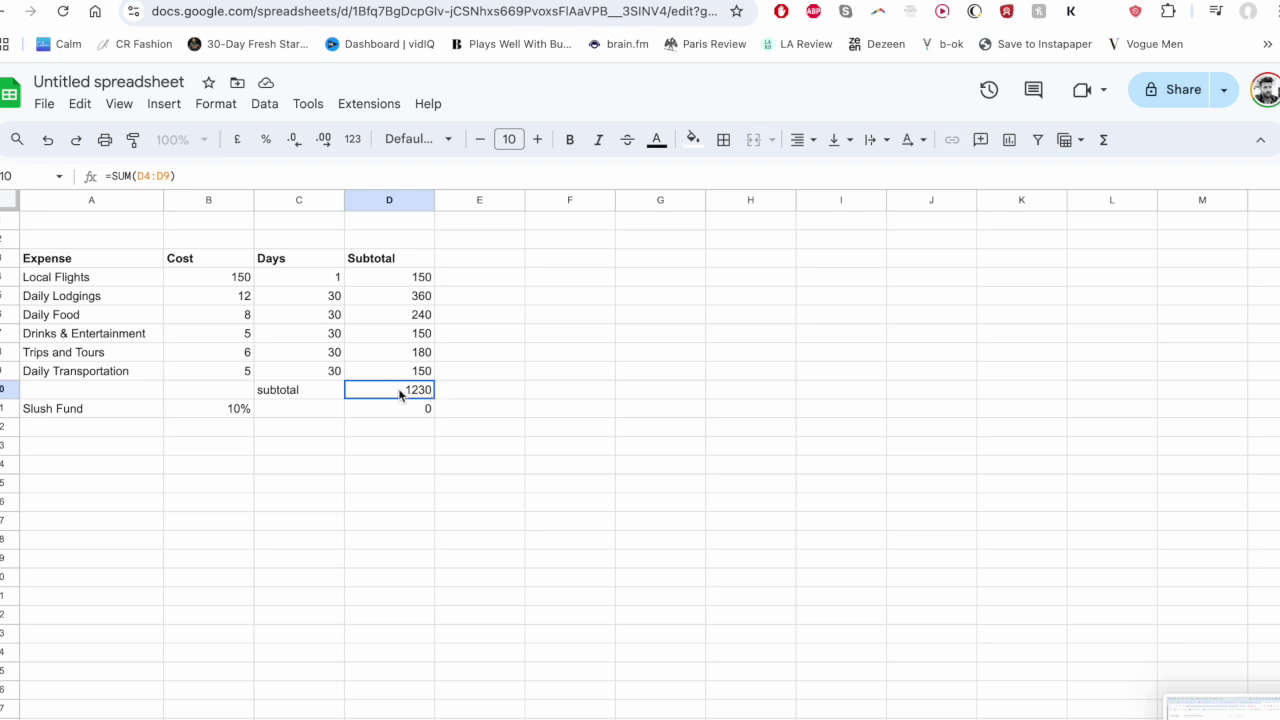
pyautogui.doubleClick(400, 387)
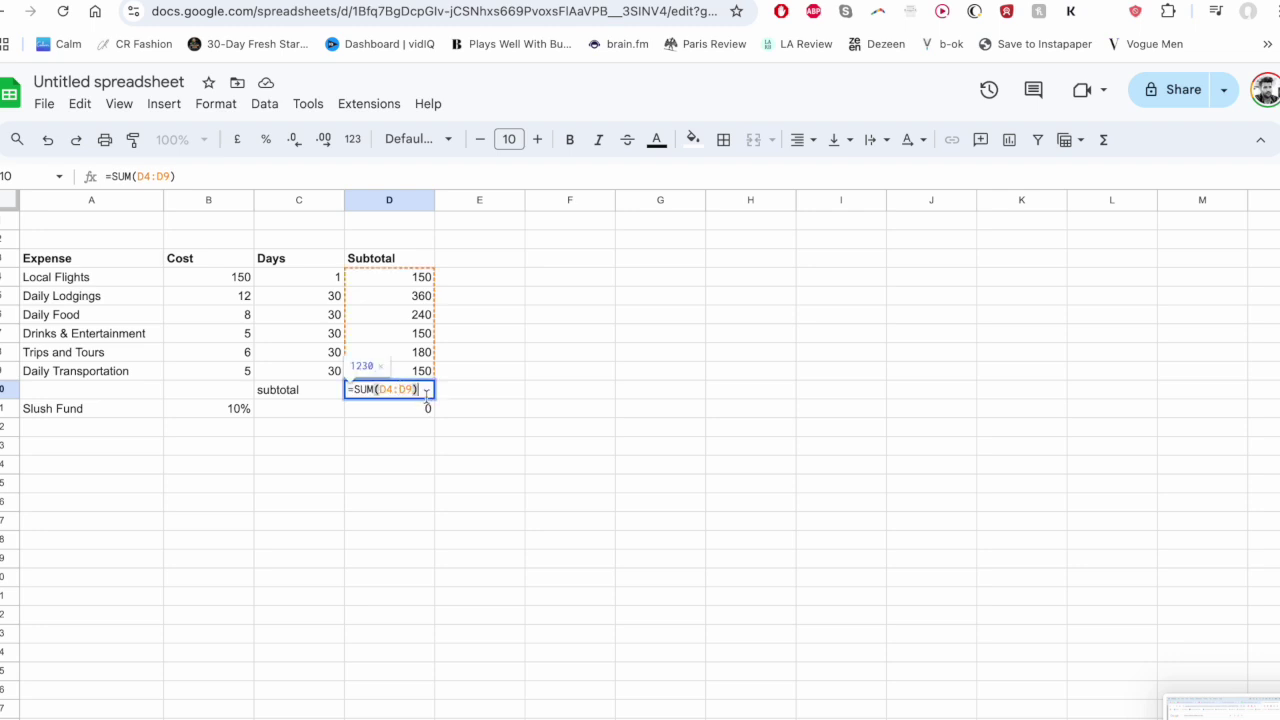
pyautogui.click(462, 414)
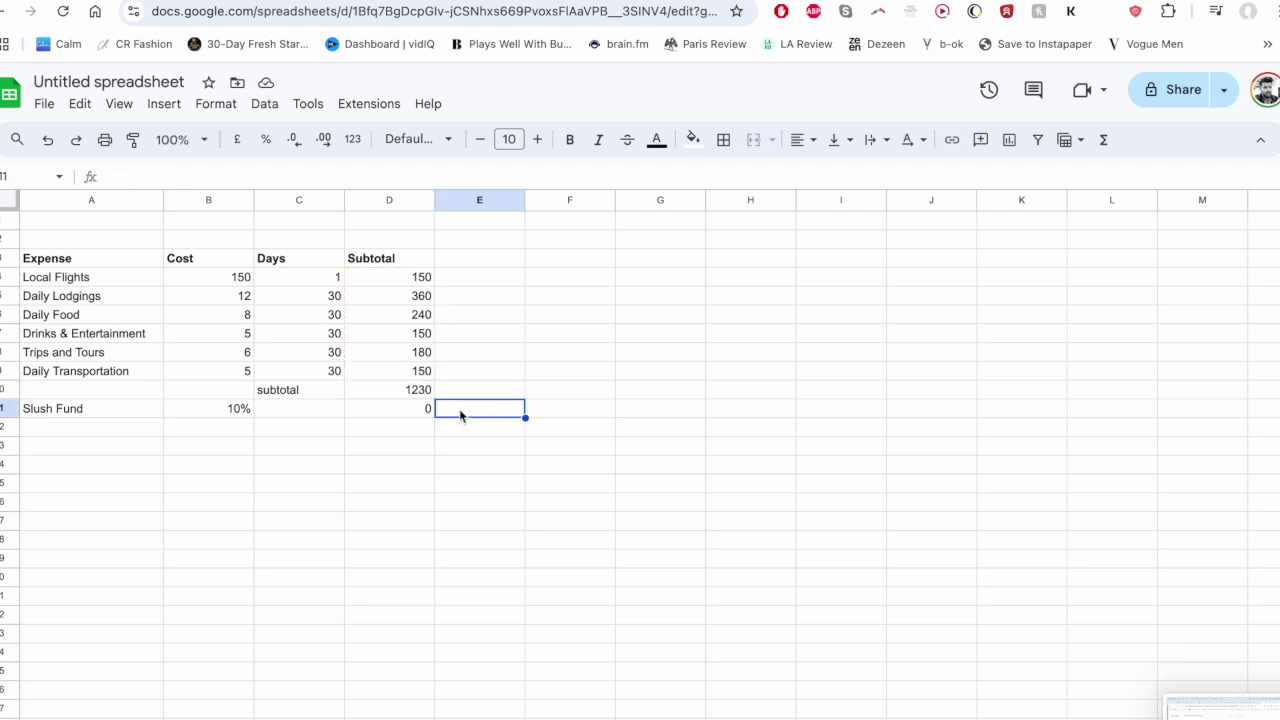
pyautogui.click(411, 393)
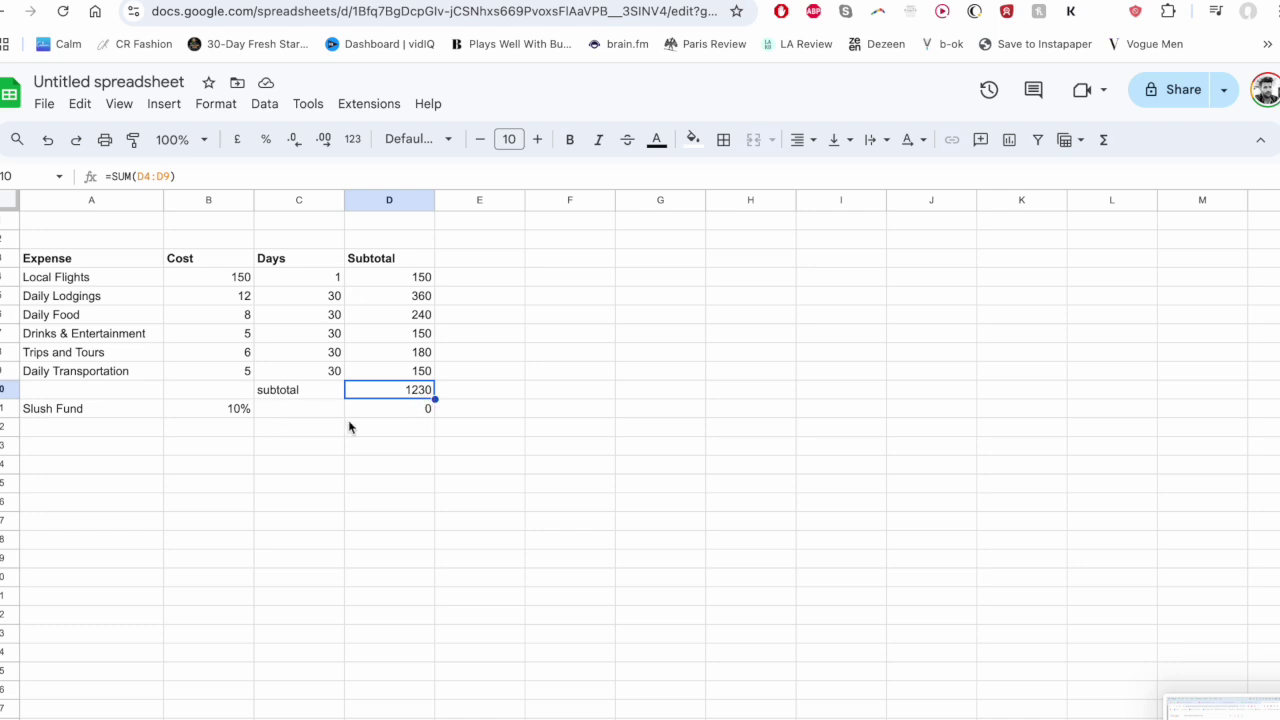
# Step: Try to rework the Slush Fund formula in the Subtotal column by removing its multiplication by the Days cell
pyautogui.click(402, 410)
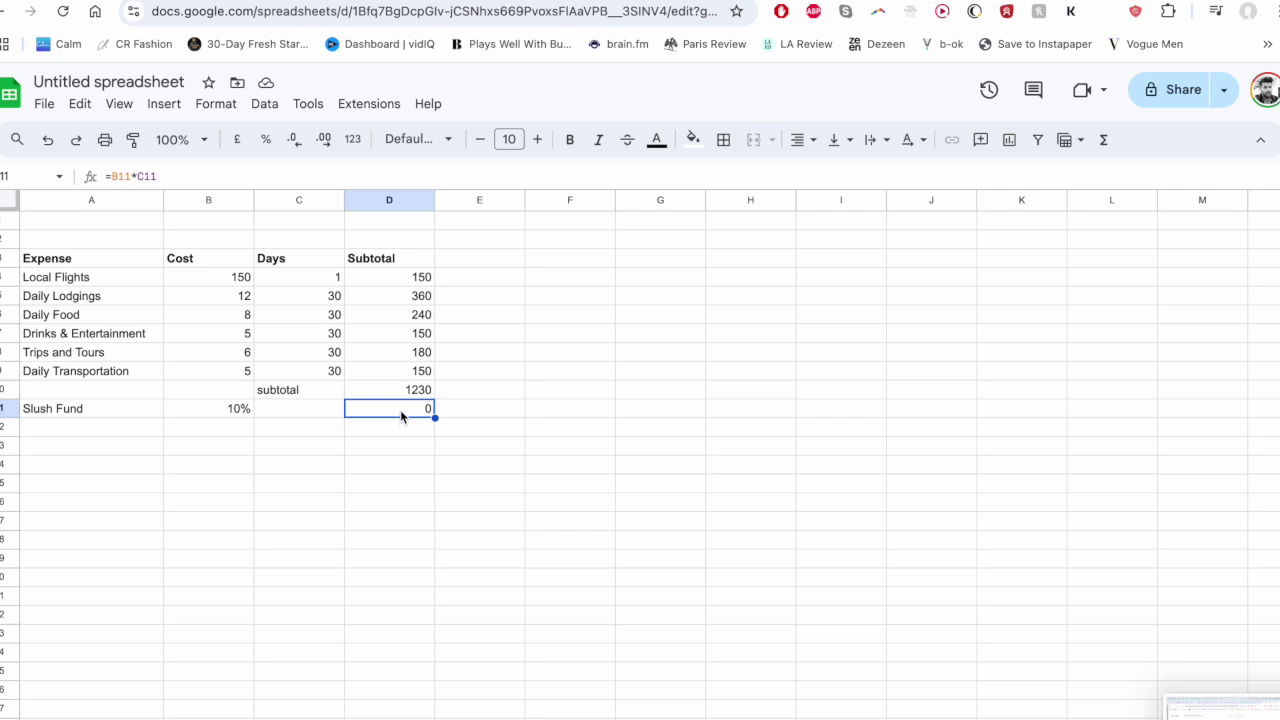
pyautogui.doubleClick(397, 406)
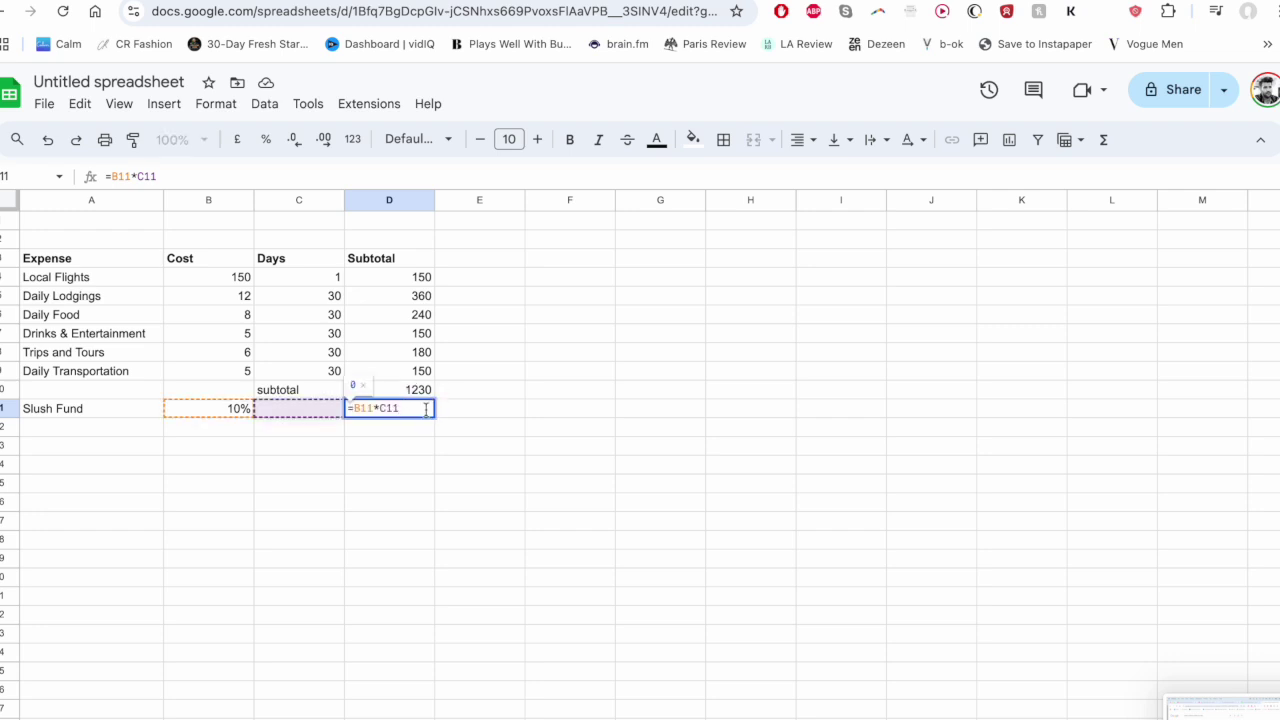
pyautogui.click(427, 433)
pyautogui.click(411, 405)
pyautogui.doubleClick(401, 407)
pyautogui.press('BackSpace')
pyautogui.press('BackSpace')
pyautogui.press('BackSpace')
pyautogui.press('BackSpace')
pyautogui.click(416, 390)
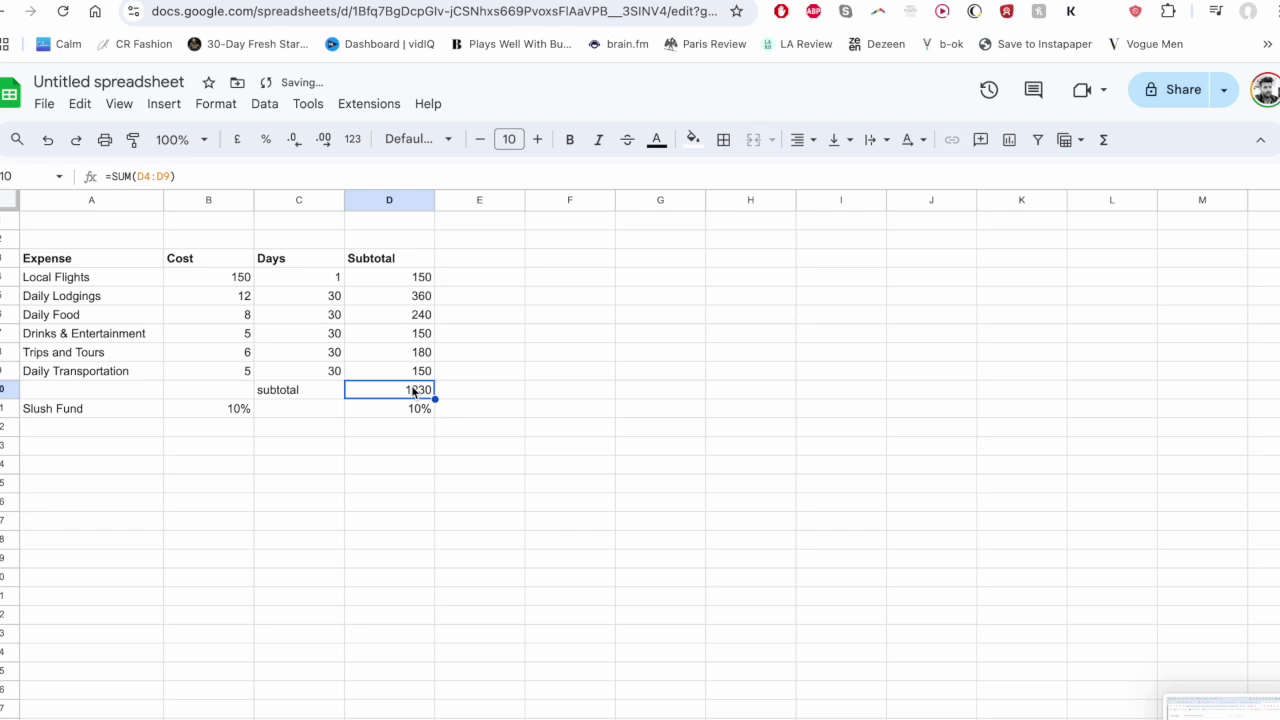
pyautogui.doubleClick(417, 391)
pyautogui.click(418, 410)
pyautogui.doubleClick(418, 410)
pyautogui.click(415, 391)
pyautogui.click(414, 409)
# Step: Replace the Slush Fund row's Subtotal formula with =D10*1.1 to add 10% to the subtotal
pyautogui.doubleClick(400, 410)
pyautogui.press('BackSpace')
pyautogui.press('BackSpace')
pyautogui.press('BackSpace')
pyautogui.click(420, 390)
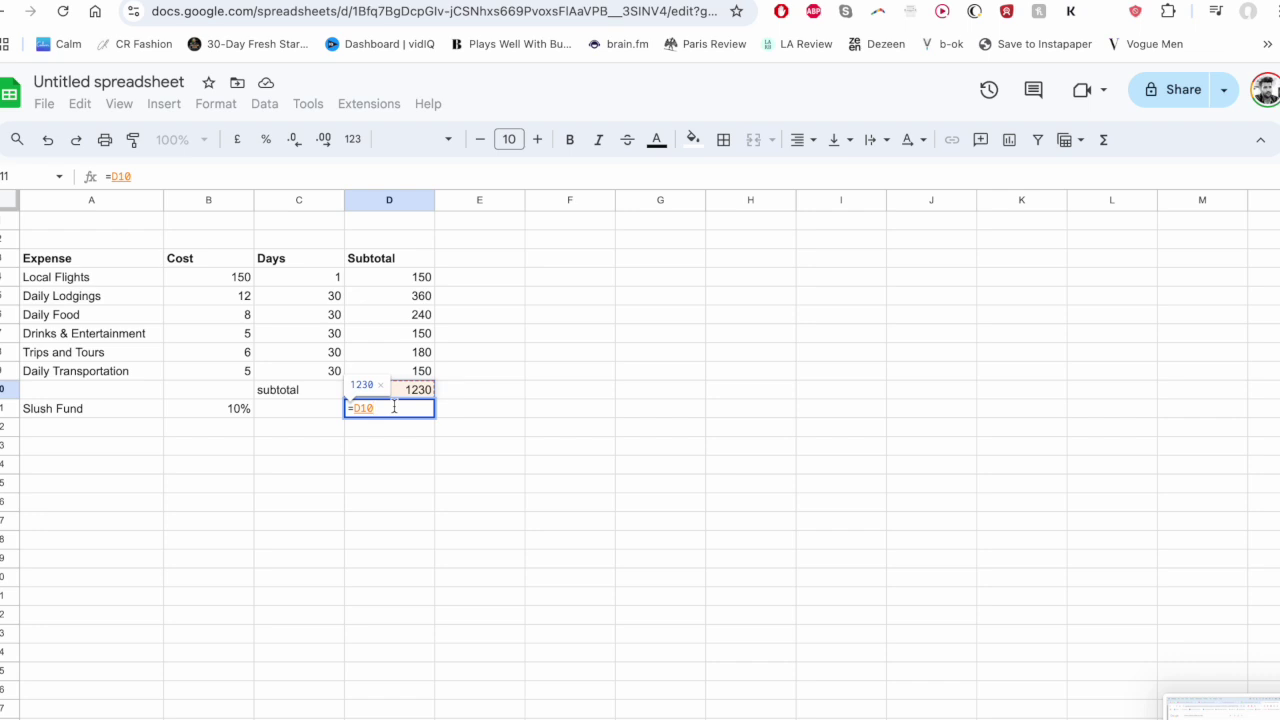
pyautogui.write('*')
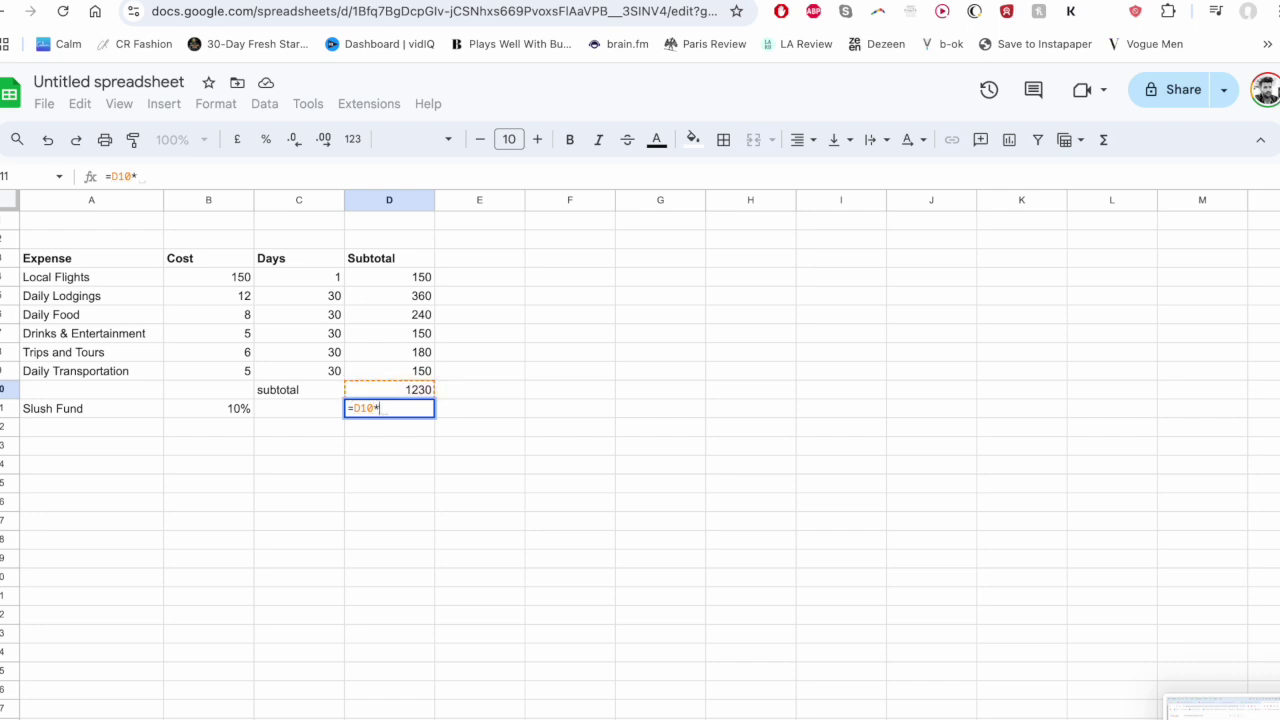
pyautogui.write('1.1')
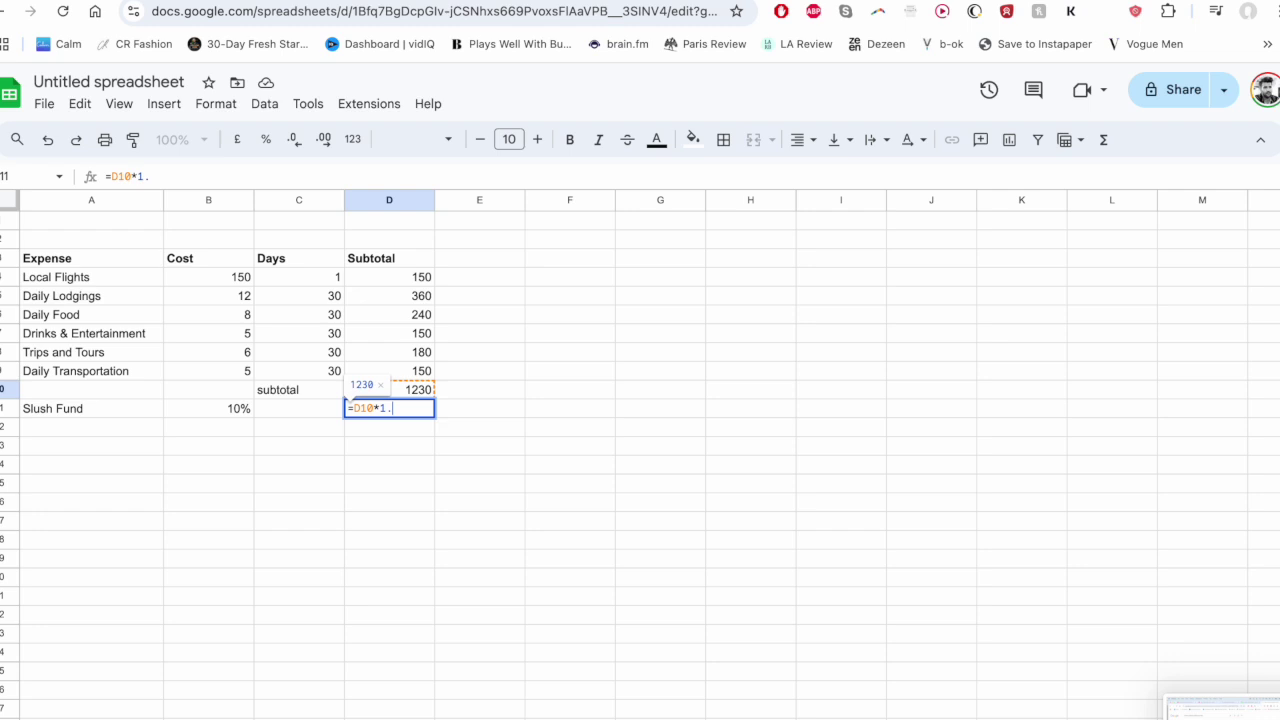
pyautogui.press('Return')
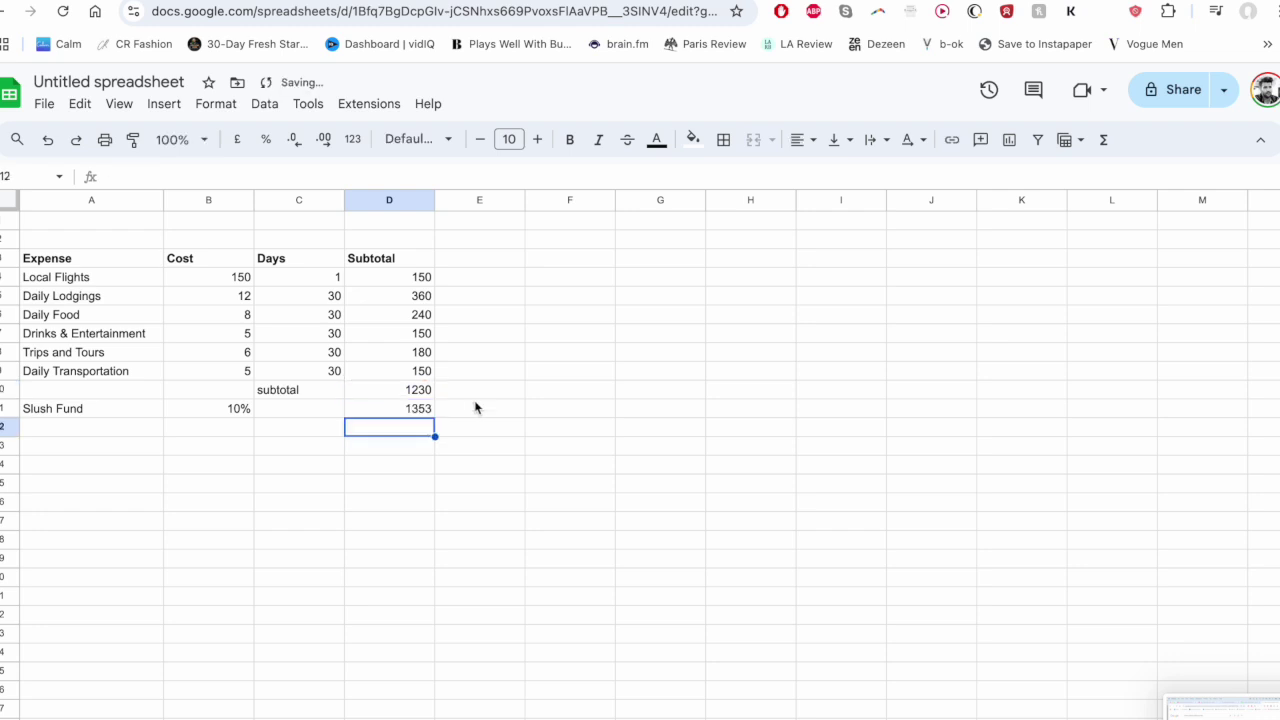
pyautogui.click(476, 412)
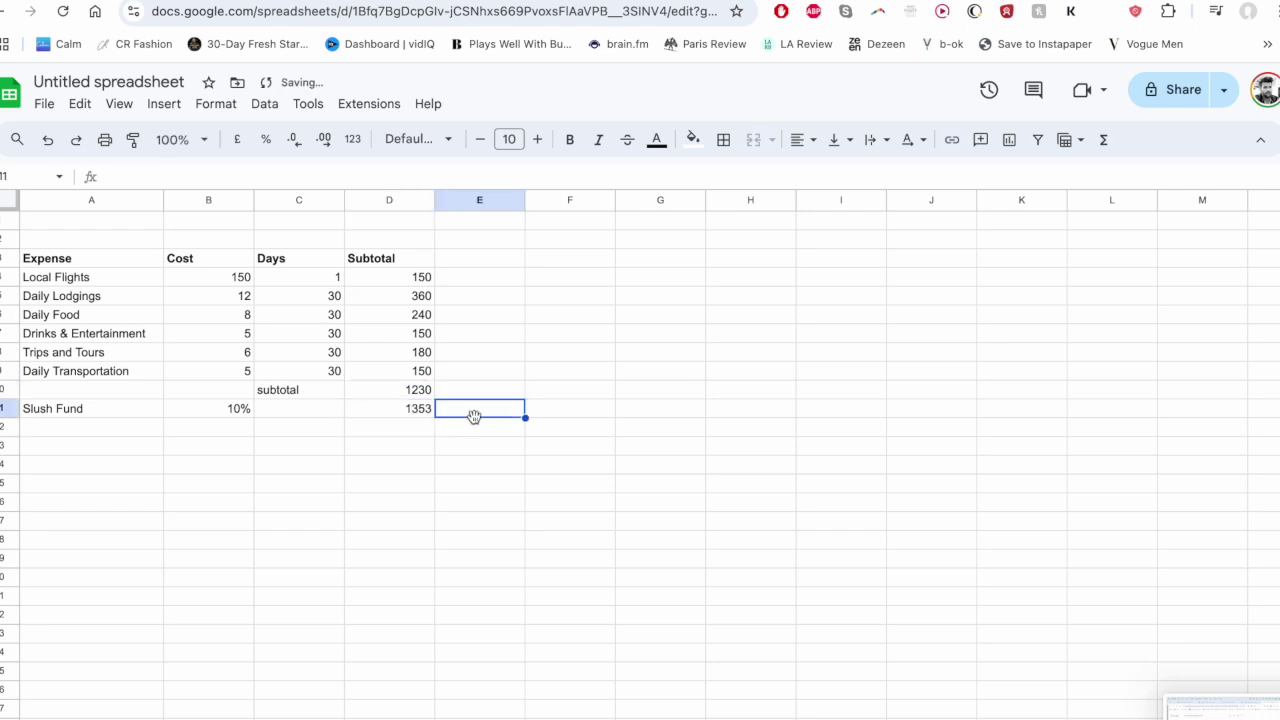
pyautogui.click(405, 437)
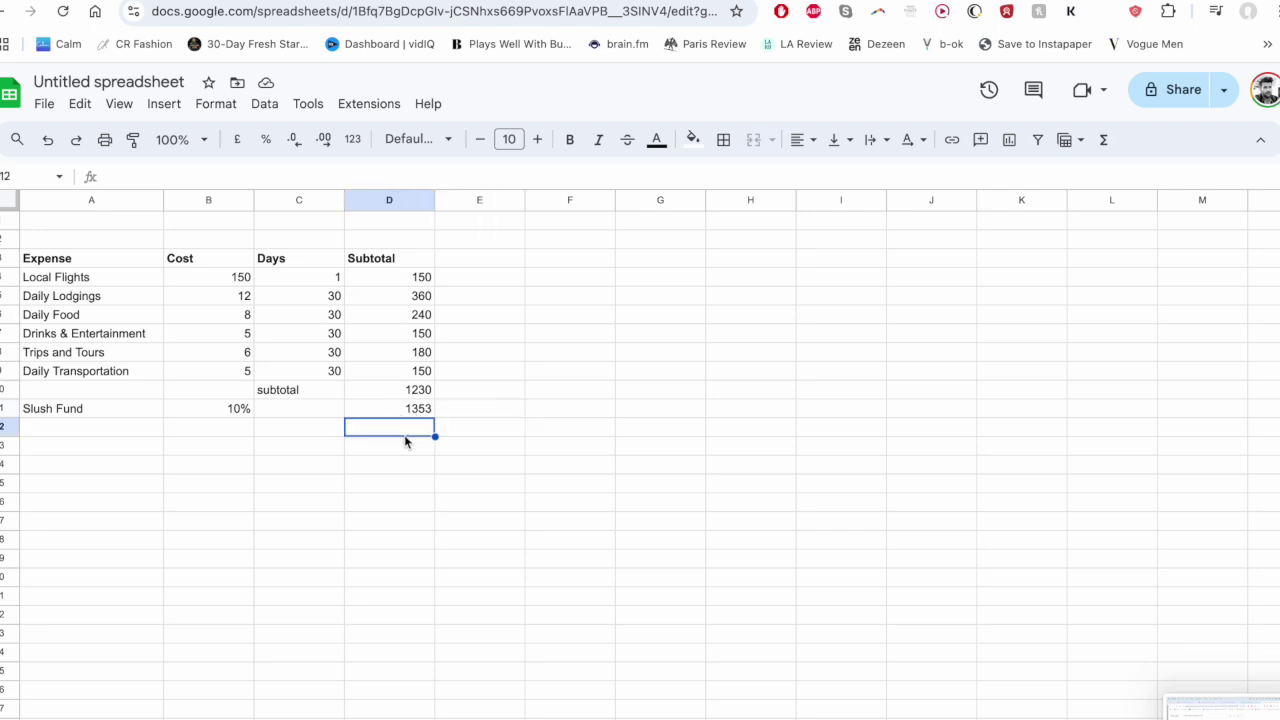